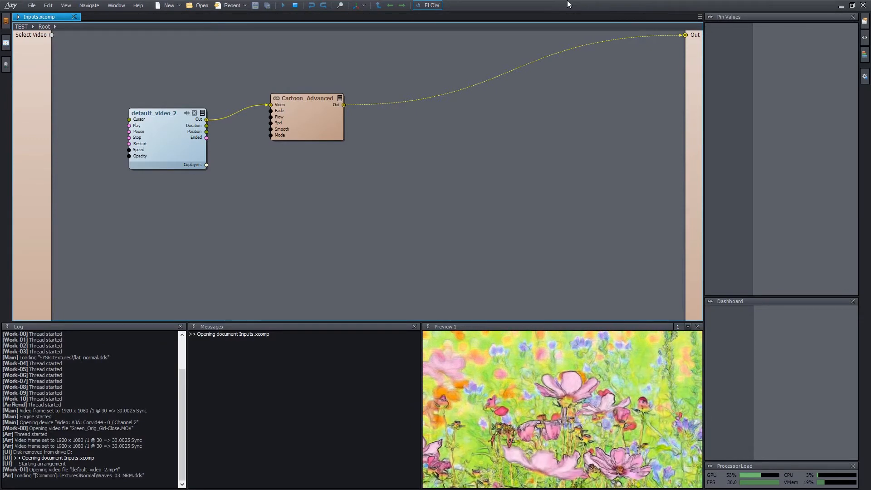
Insert a Video Input module, connect its output to the root Out pin, and position it in the middle of the flow.
double_click(383, 196)
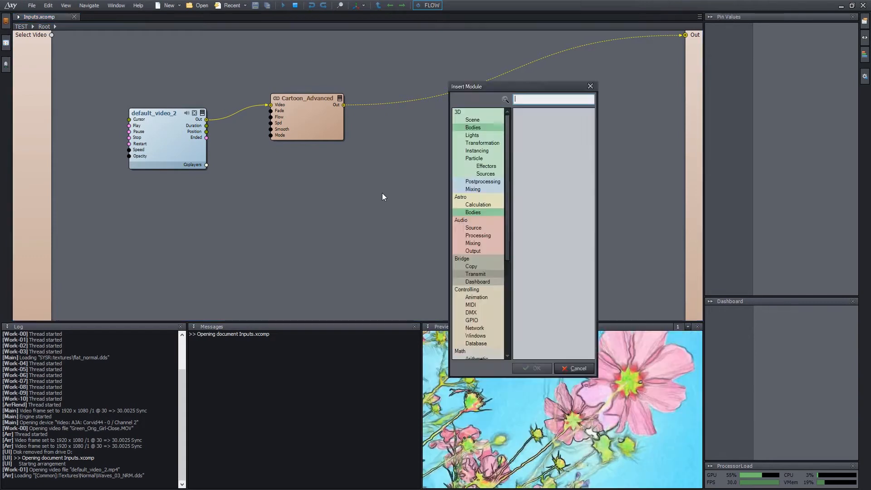
type("video")
key("Down")
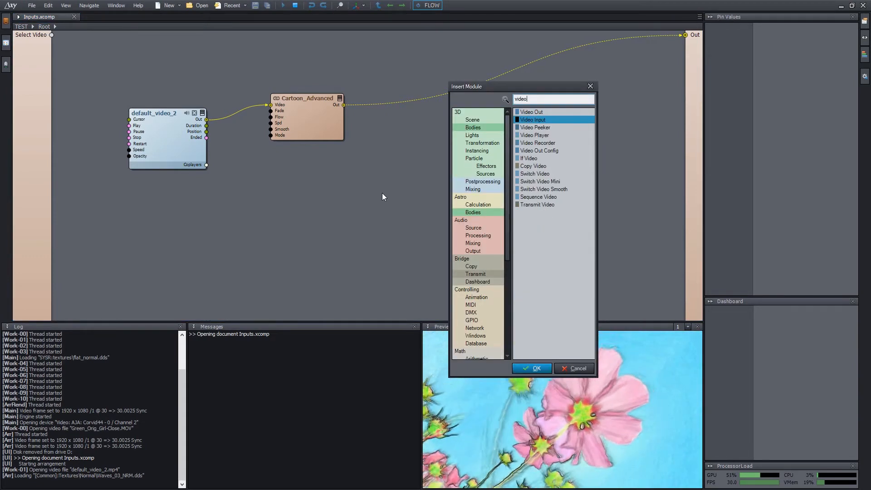
key("Return")
left_click_drag(430, 198, 692, 38)
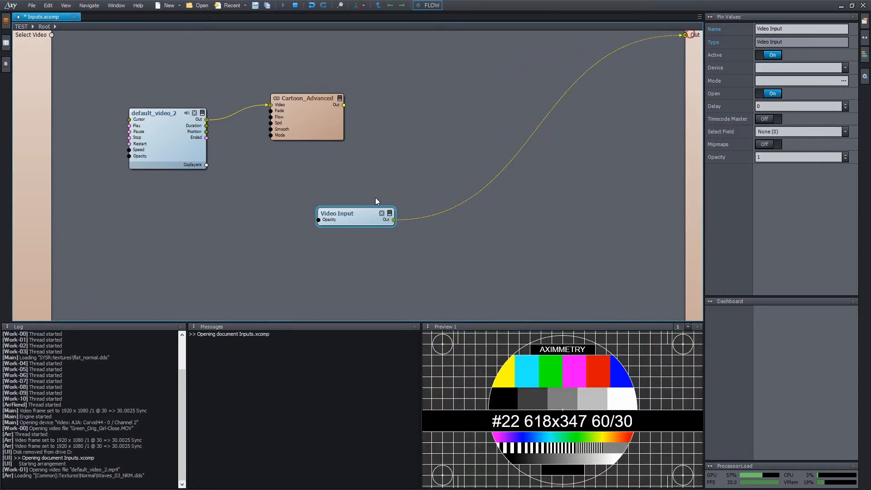
left_click_drag(345, 214, 425, 201)
left_click(807, 68)
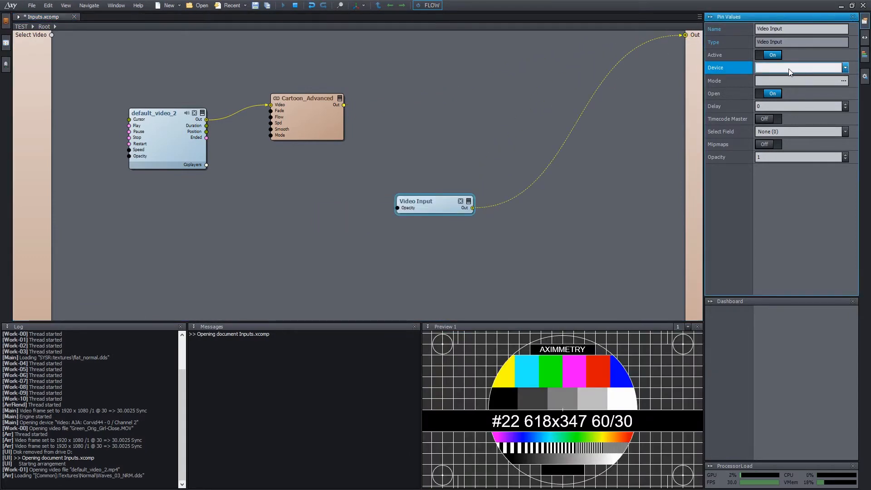
left_click(827, 71)
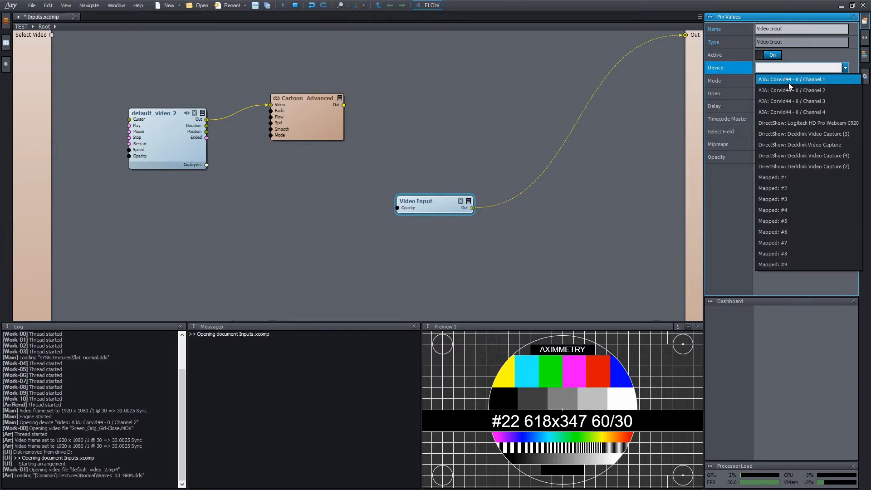
left_click(817, 90)
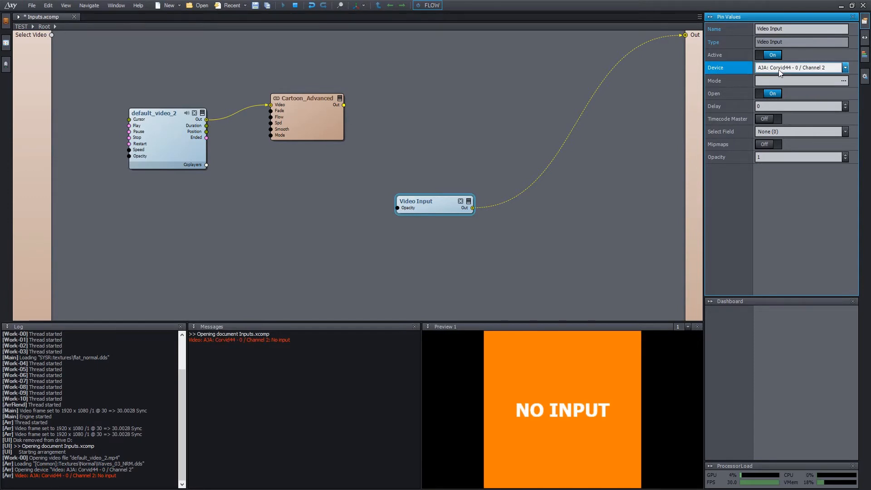
left_click(844, 81)
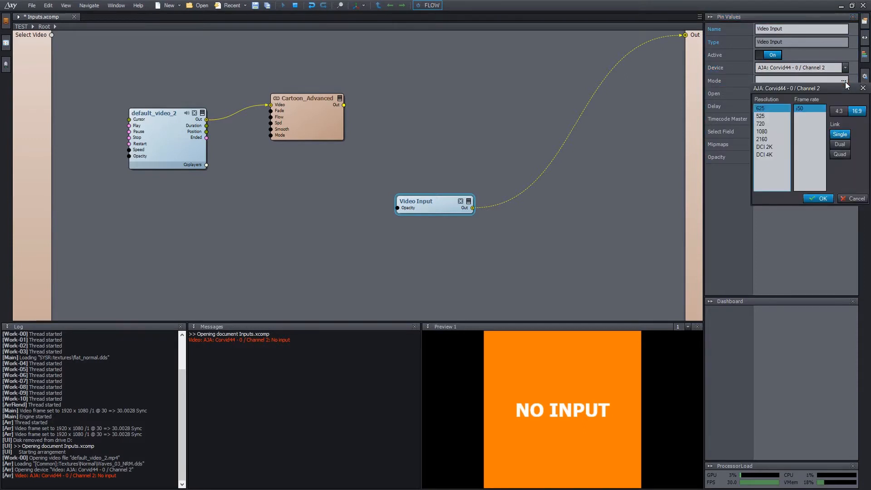
left_click(769, 131)
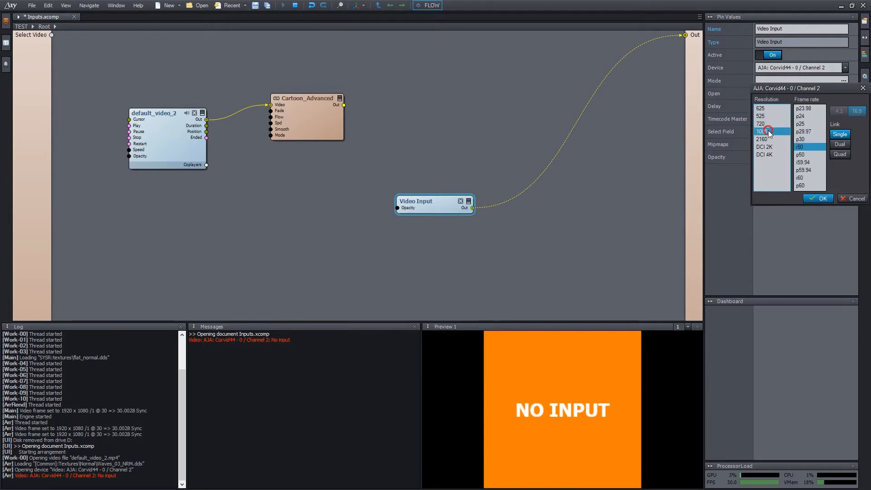
double_click(808, 148)
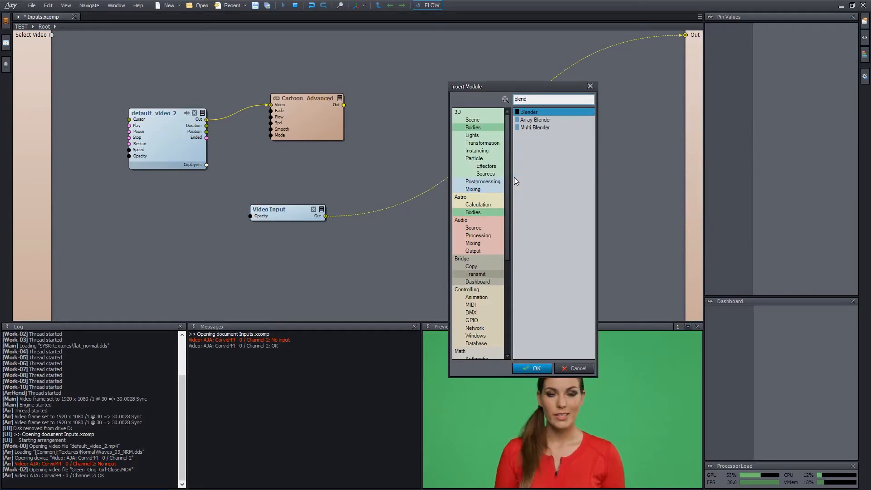
Insert a Blender ahead of the root Out, fed by Cartoon_Advanced as Background and the Video Input as Foreground.
key("Return")
left_click_drag(491, 139, 422, 104)
left_click_drag(344, 105, 692, 35)
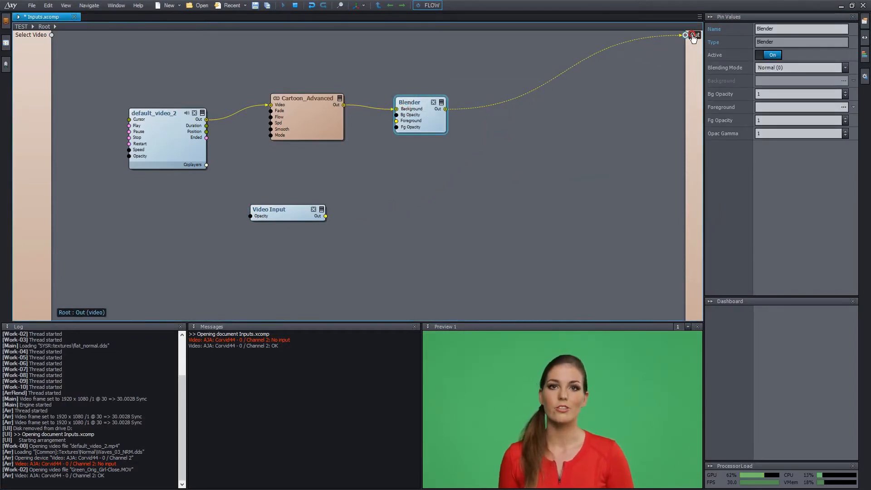
left_click_drag(326, 216, 398, 121)
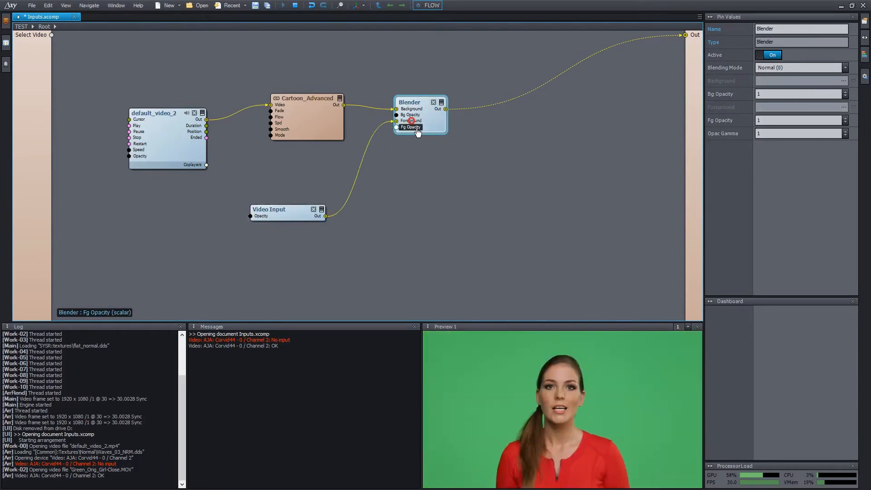
mouse_move(792, 118)
left_mouse_down()
mouse_move(792, 156)
mouse_move(792, 126)
left_mouse_up()
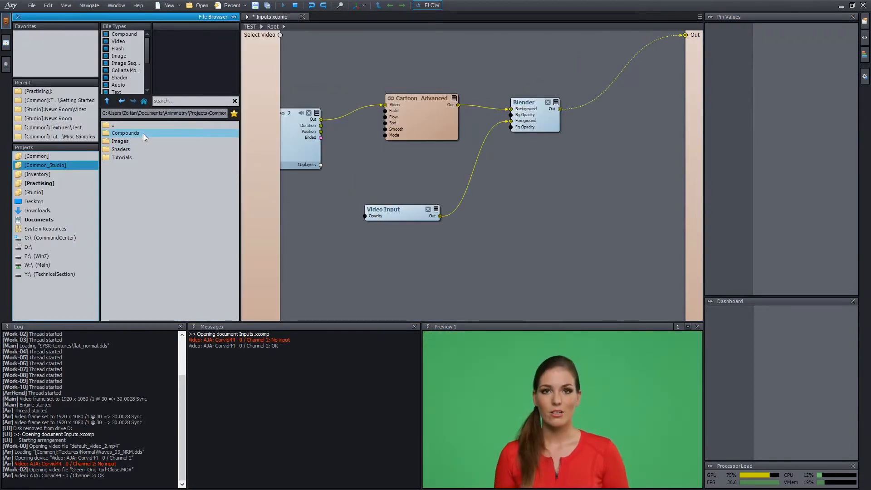
Add the Keyer_Multi.xcomp compound from the Common_Studio project's Compounds\Tools folder to the flow.
left_click(143, 134)
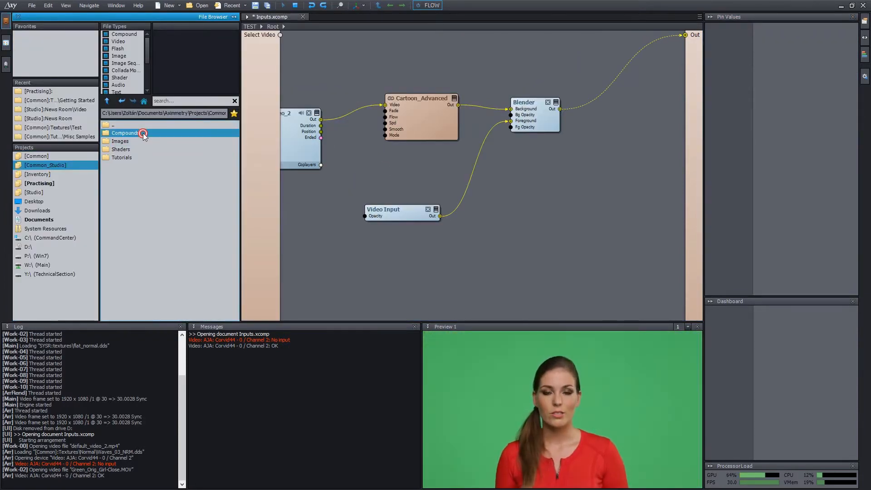
double_click(143, 133)
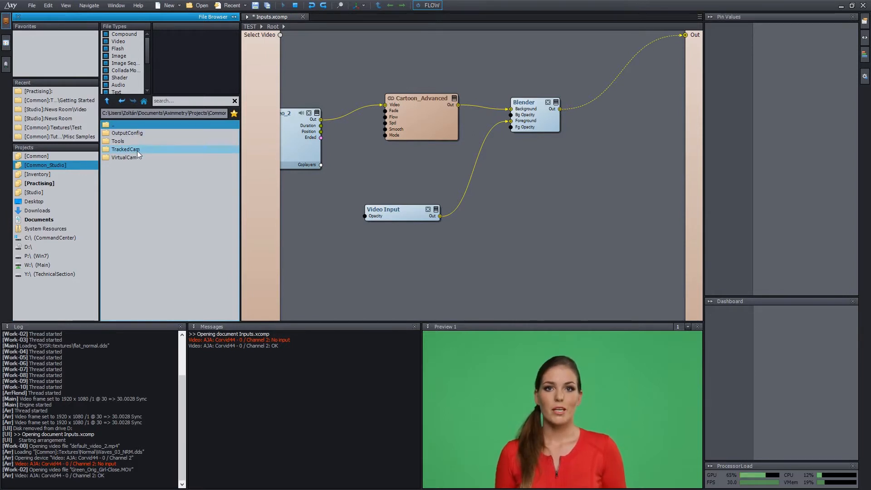
double_click(138, 141)
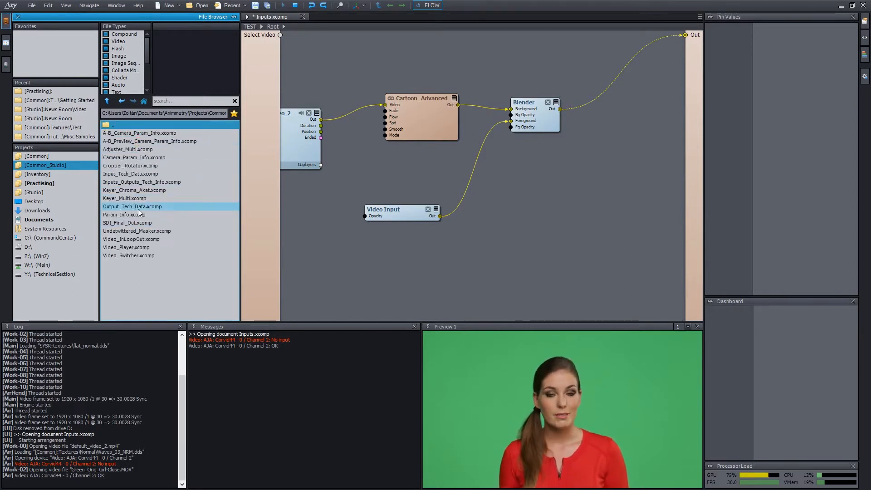
left_click_drag(125, 198, 510, 214)
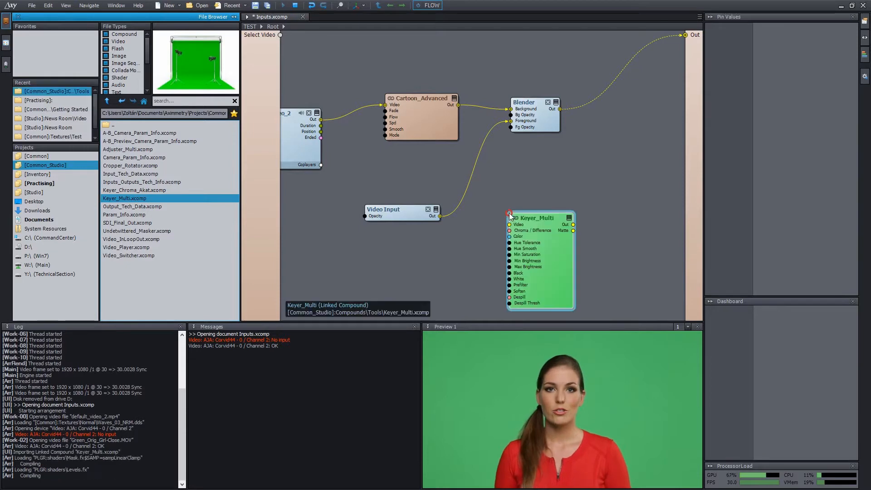
Insert Keyer_Multi between the Video Input and the Blender's Foreground, and set its Black to 0.74 and White to 0.51.
left_click_drag(434, 120, 514, 140)
left_click_drag(428, 214, 403, 170)
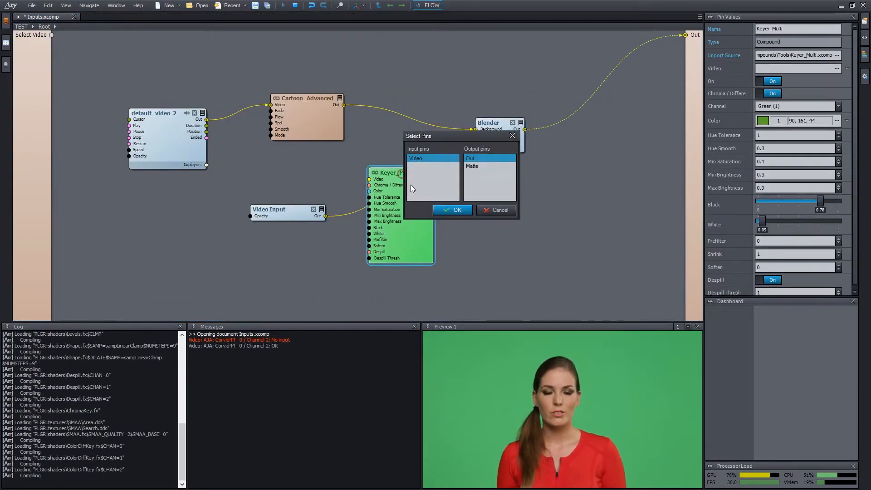
left_click(453, 209)
left_click_drag(762, 221, 817, 201)
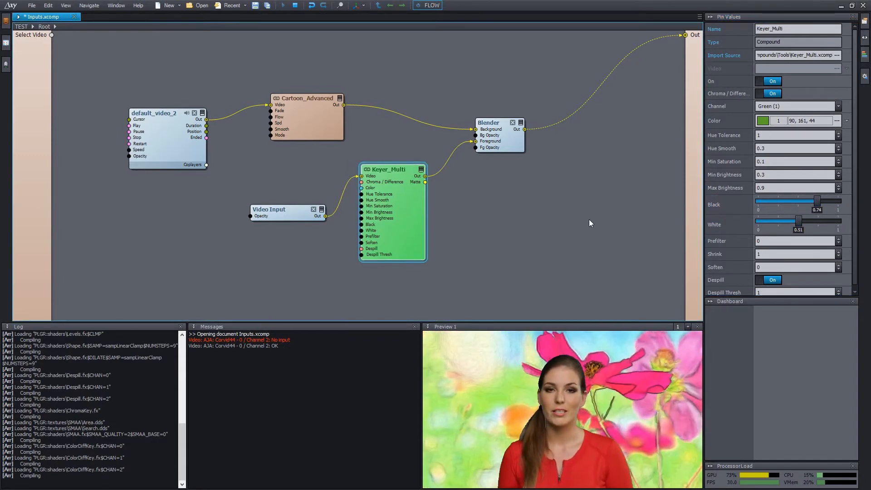
Try a foreground opacity of 0.86 on the Blender.
left_click(517, 143)
left_click(778, 121)
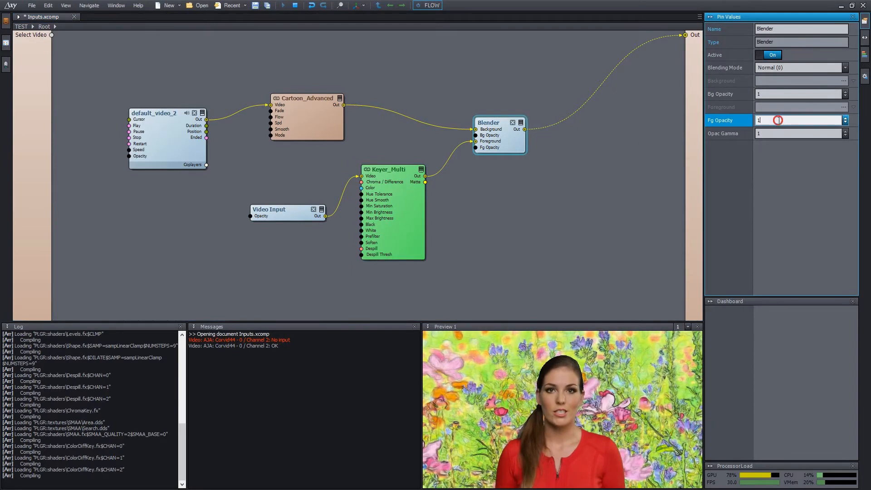
key("BackSpace")
type("0.86")
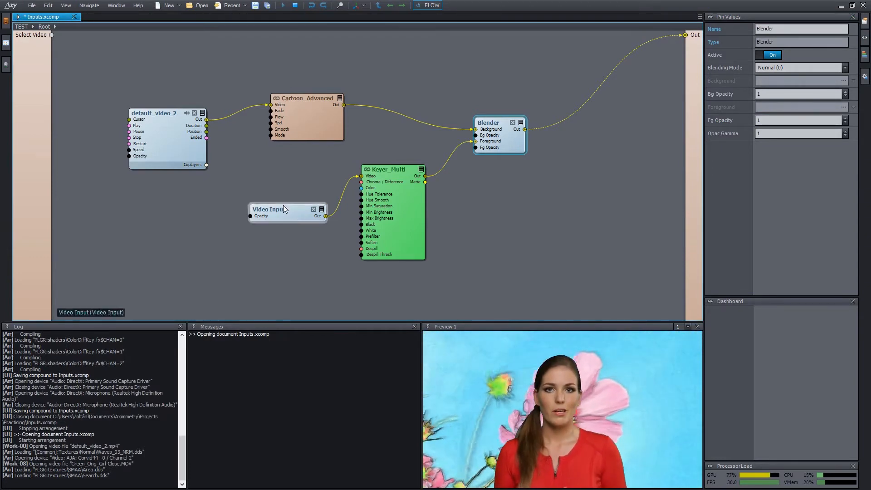
Show all pins of the Video Input and examine the signal on its Audio output.
left_click(322, 209)
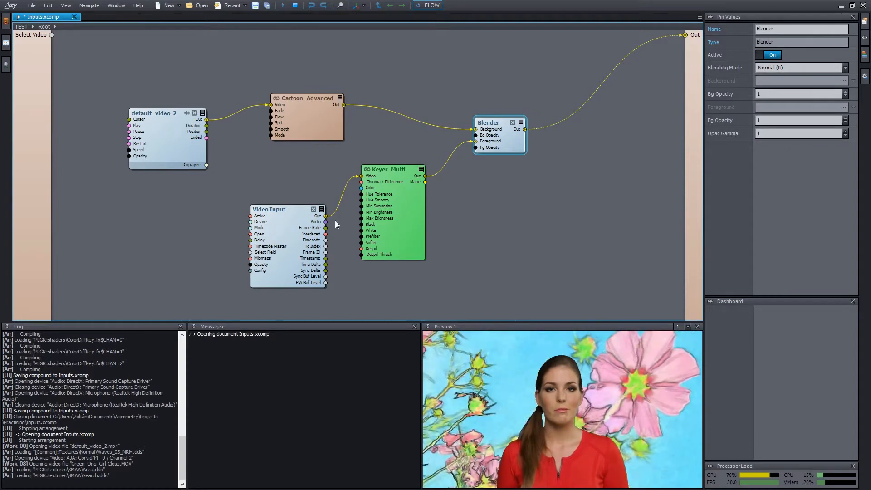
mouse_move(317, 224)
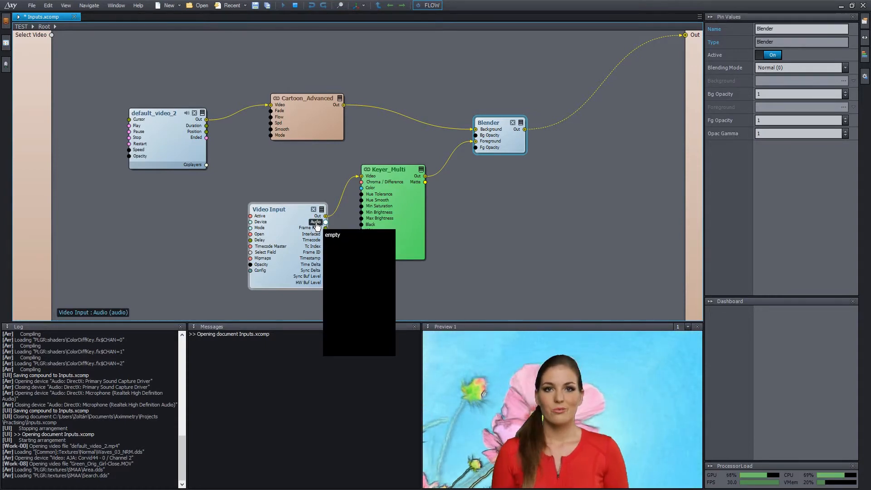
left_click(317, 225)
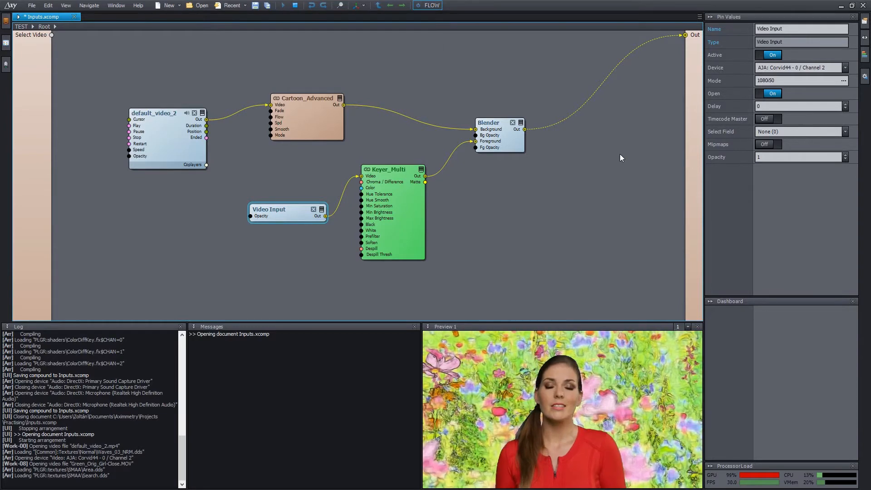
Insert an Audio Input module and place it below the Video Input.
type("audi")
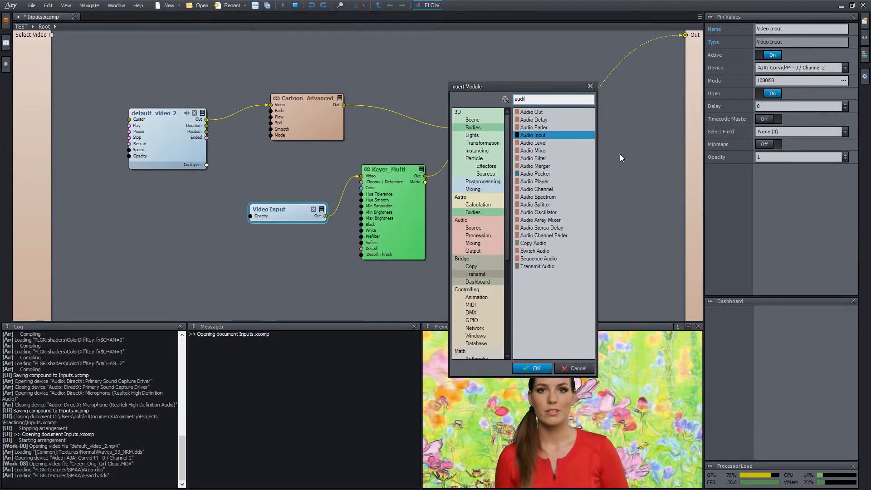
key("Return")
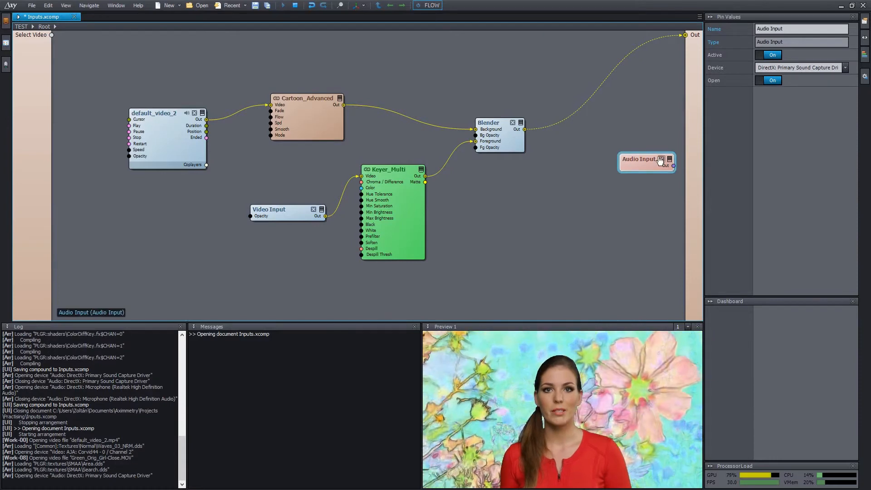
left_click_drag(643, 159, 246, 251)
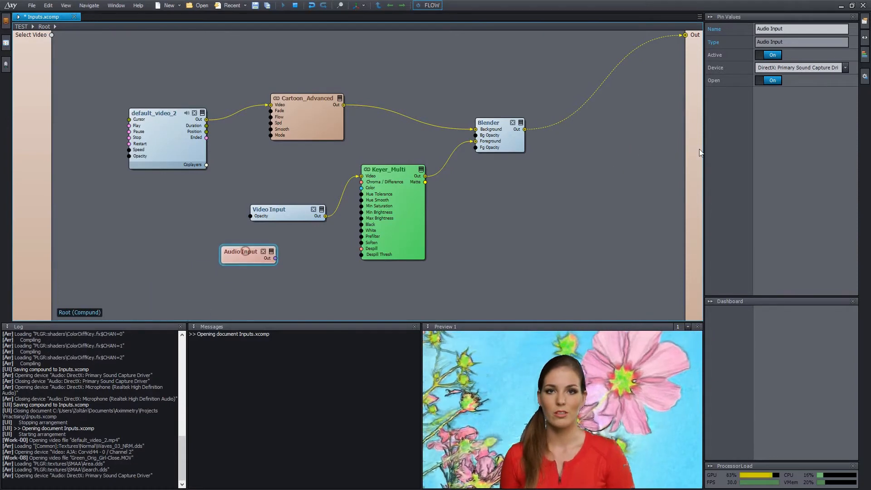
left_click(791, 69)
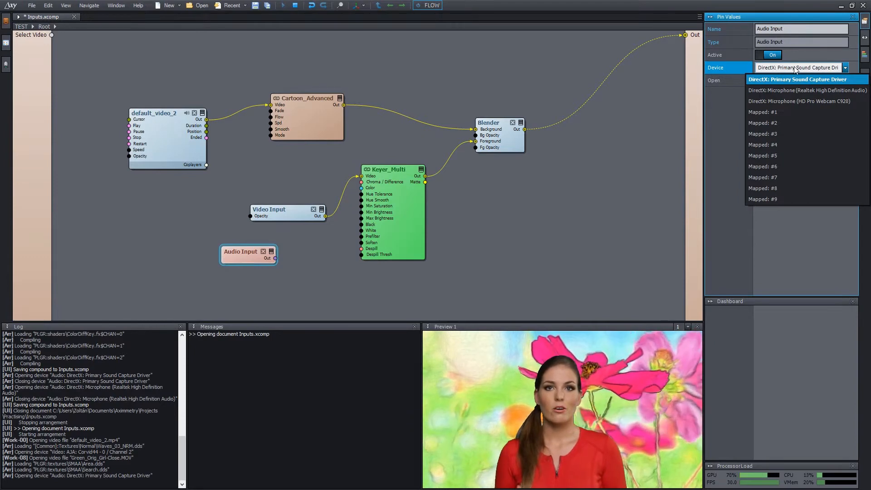
left_click(795, 68)
left_click(794, 68)
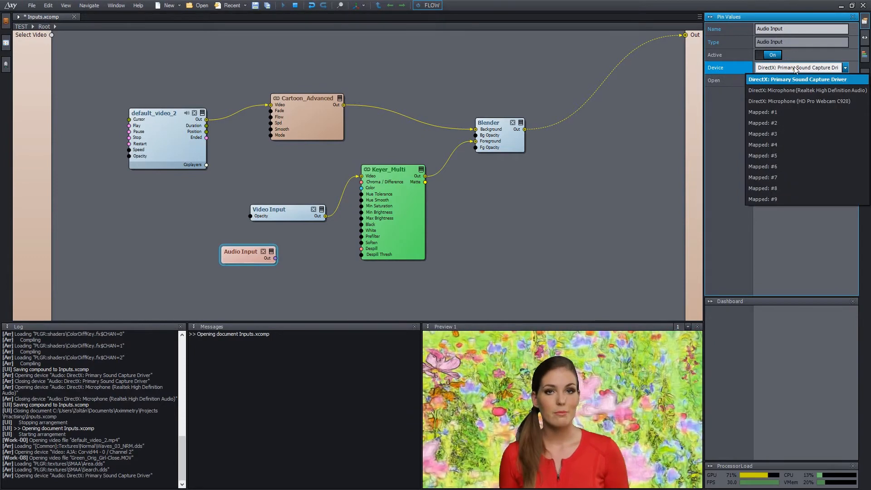
left_click(795, 68)
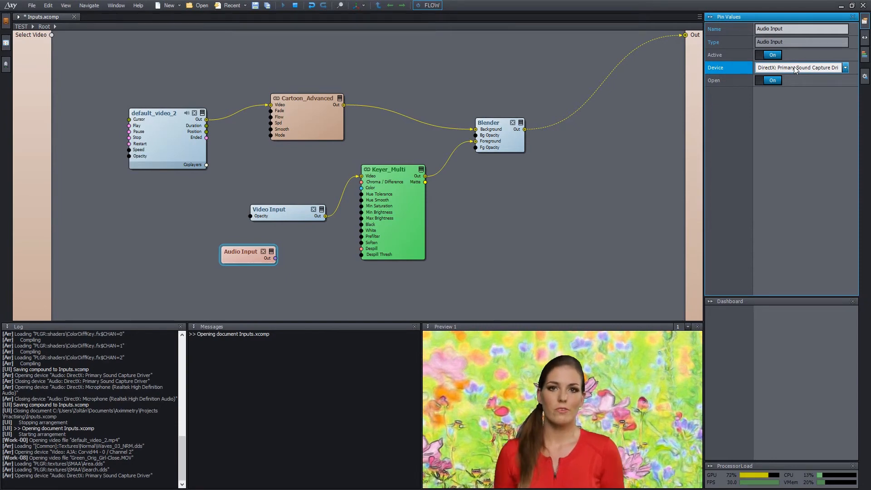
left_click(794, 67)
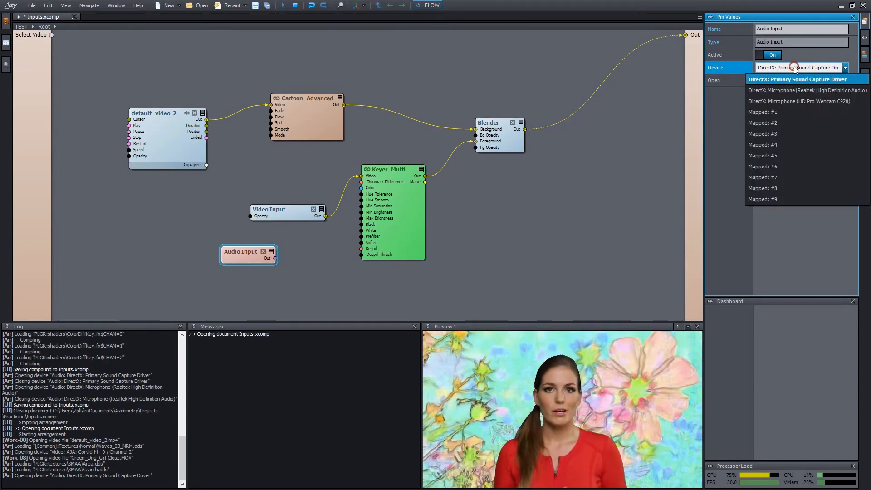
left_click(802, 90)
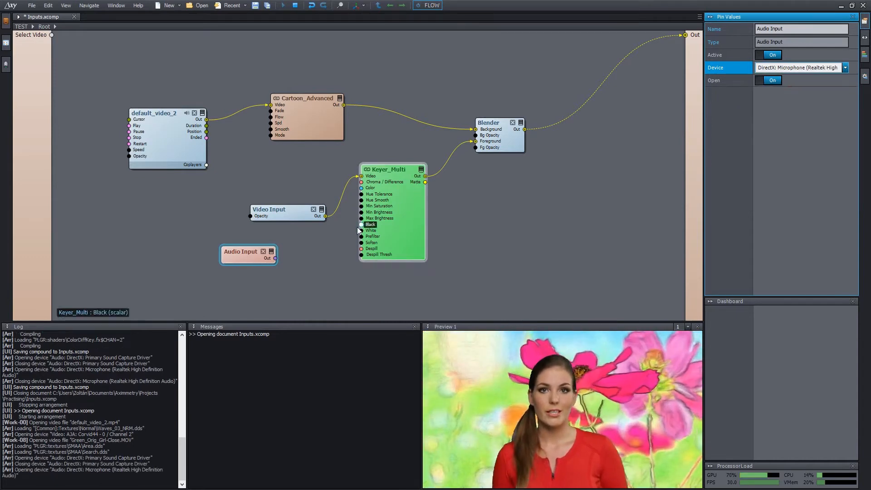
mouse_move(274, 261)
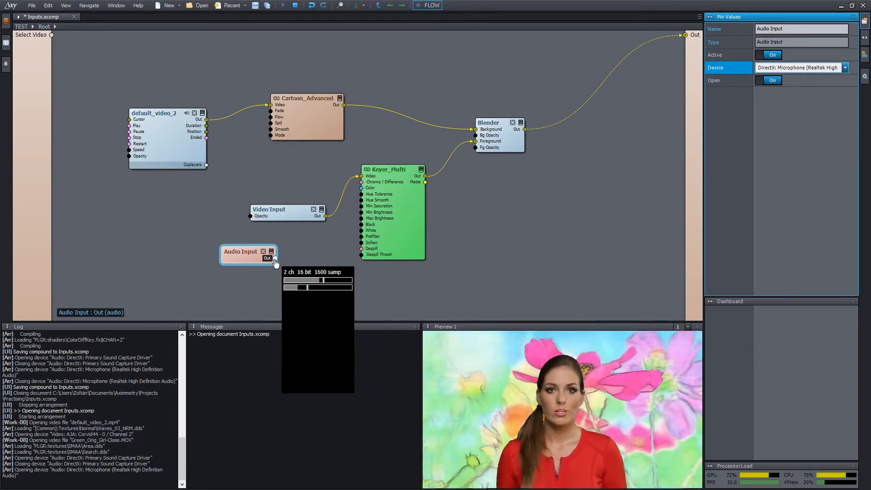
key("ctrl+s")
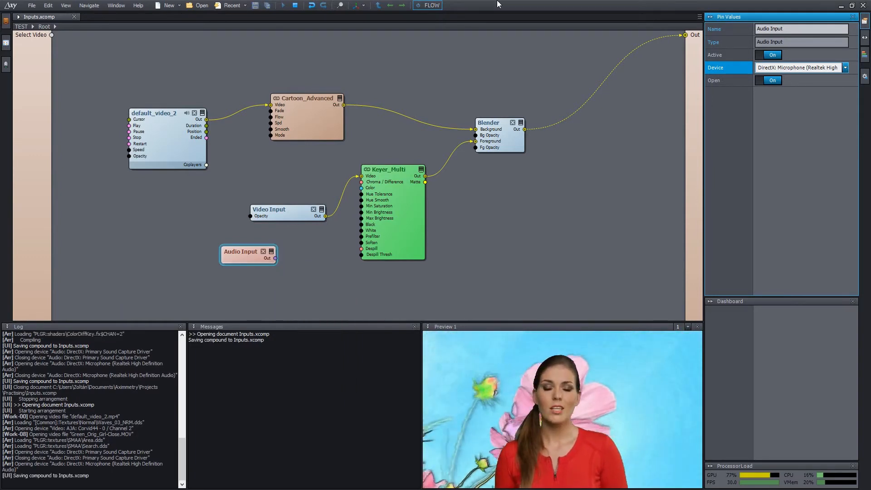
Set the Blender's foreground opacity to 0.79.
left_click(490, 124)
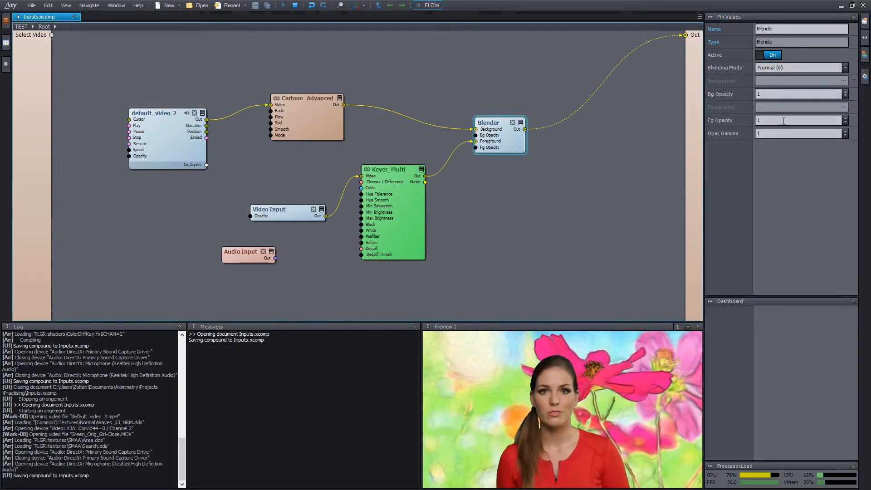
left_click(784, 121)
type("0.79")
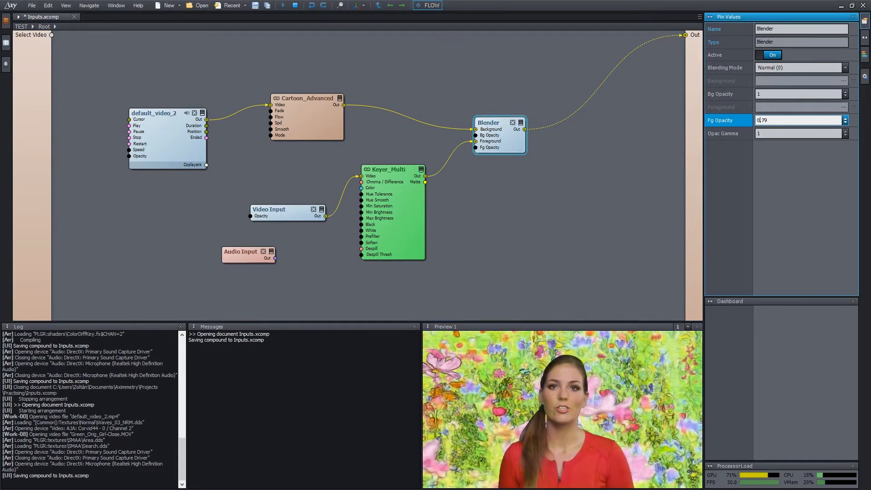
Undo the last foreground opacity change and assign a MIDI controller to the Blender's Fg Opacity.
key("ctrl+z")
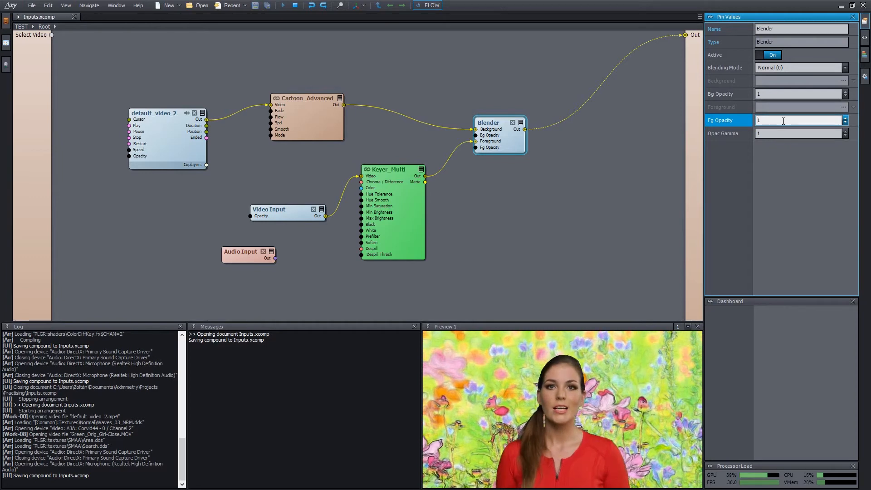
right_click(736, 121)
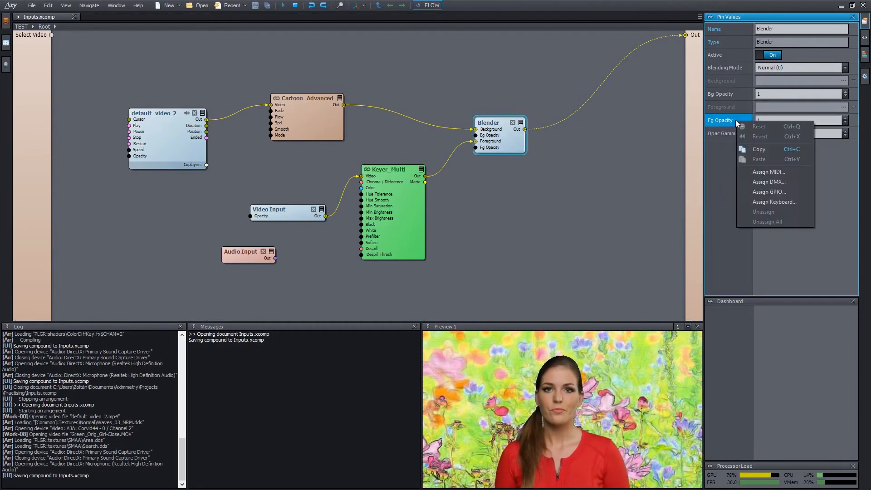
left_click(788, 173)
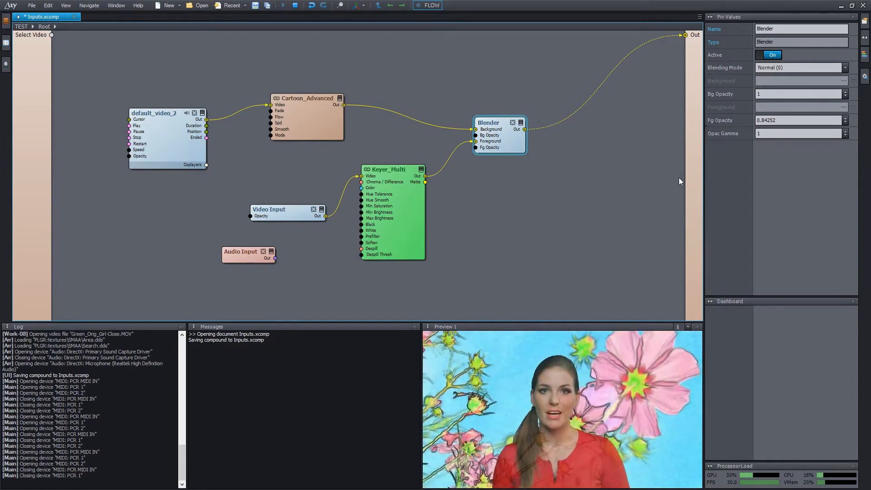
Insert a Blurrer between the Blender and the compound's Out, and set its radius to 1.27.
double_click(621, 149)
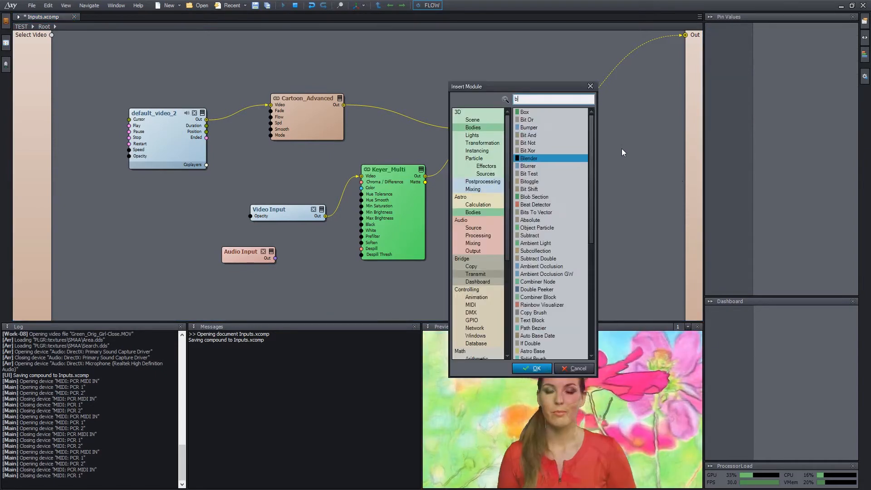
type("blur")
key("Return")
left_click_drag(638, 152, 589, 99)
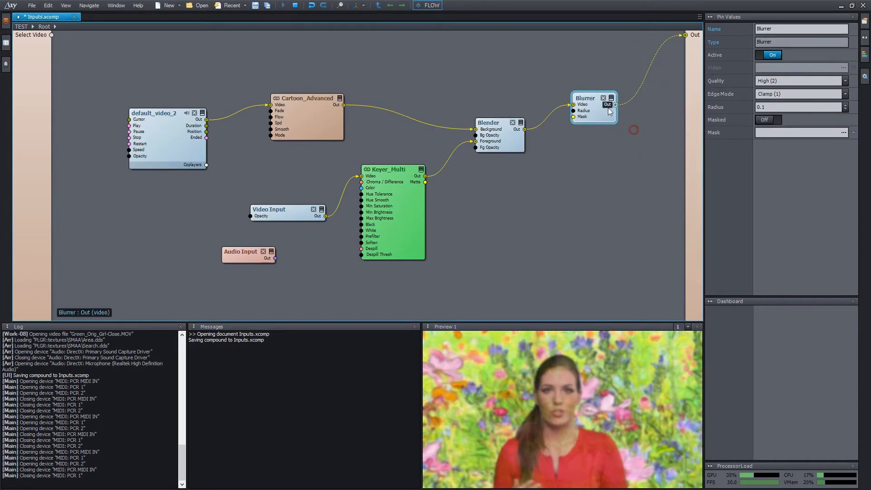
left_click(782, 108)
type("27")
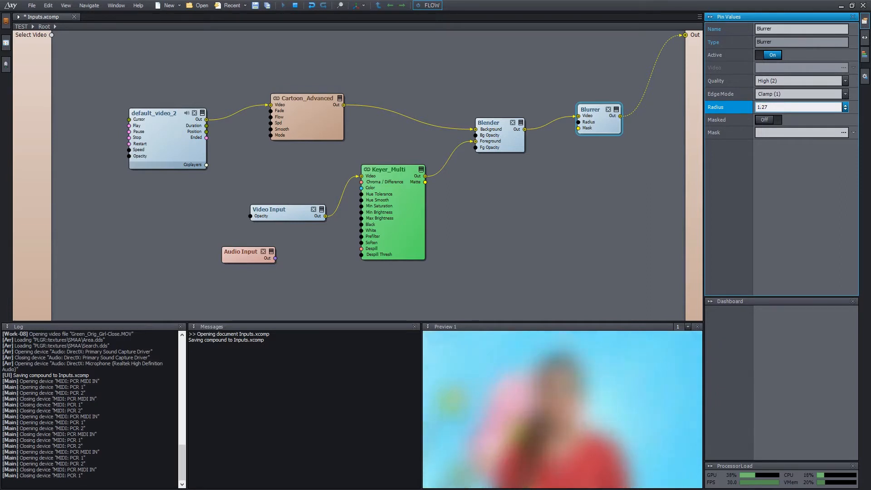
Insert a Dash Scalar module below the Blender and connect its output to the Blurrer's Radius.
double_click(535, 209)
type("dash")
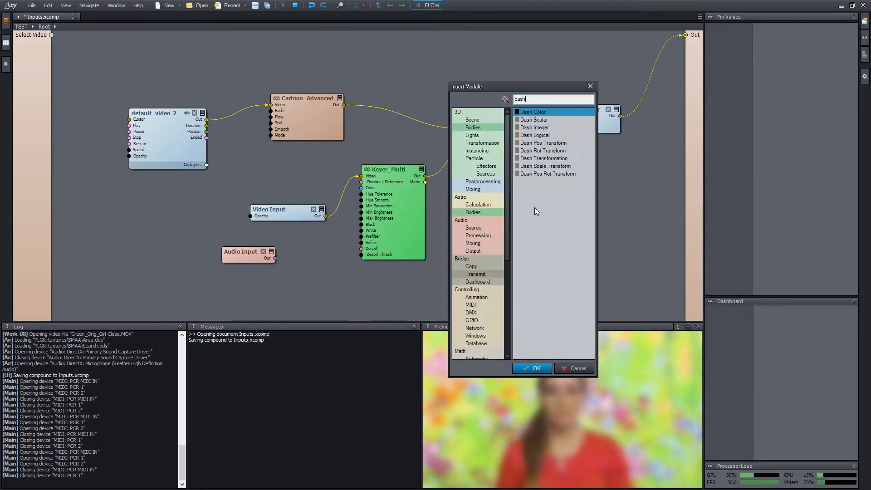
key("Down")
key("Return")
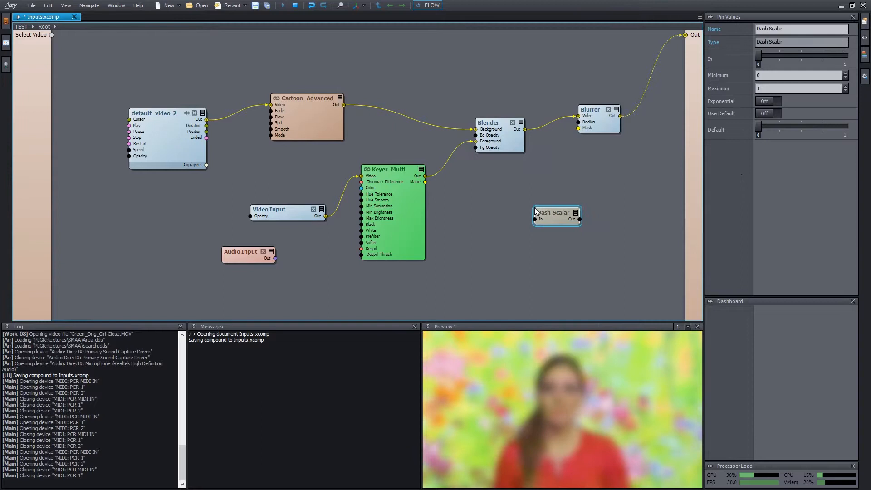
left_click(563, 204)
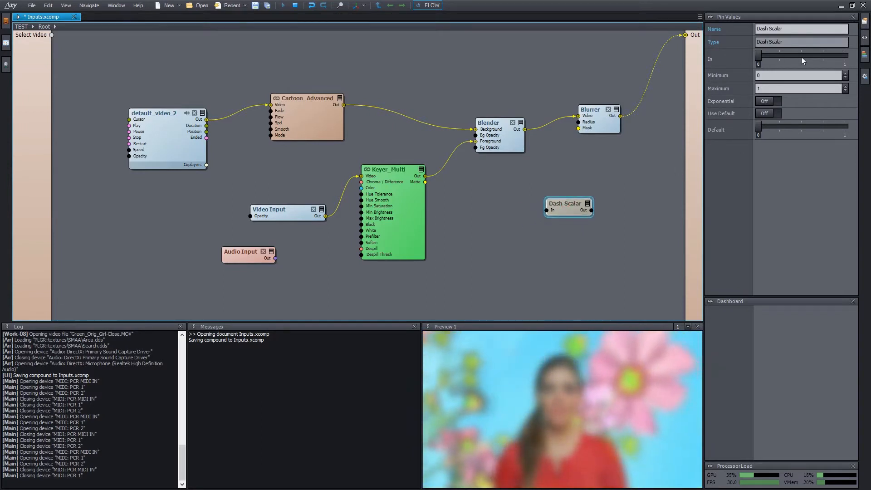
left_click_drag(567, 207, 579, 122)
Set the Dash Scalar's maximum to 5 and start assigning a MIDI controller to its In value.
left_click(777, 84)
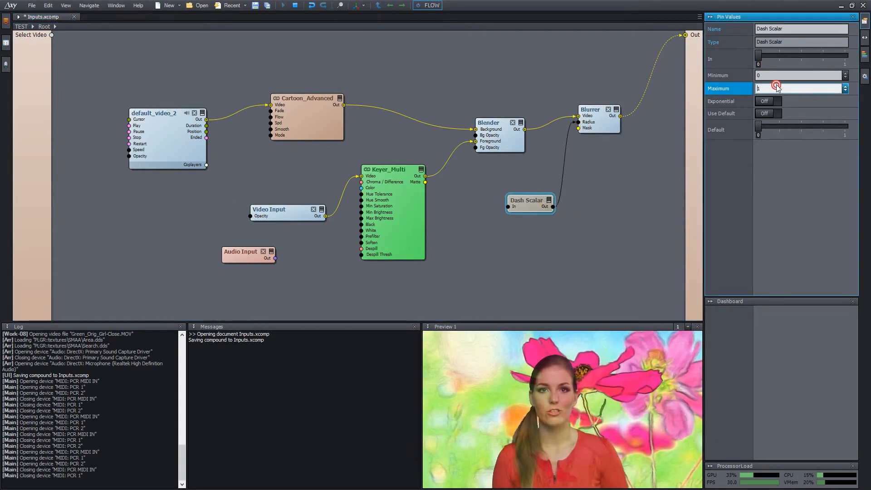
type("5")
key("Return")
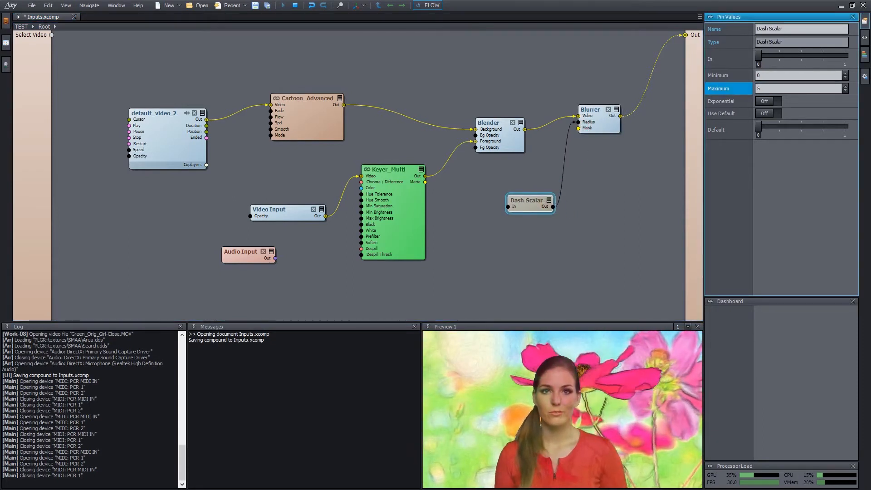
left_click_drag(527, 203, 524, 198)
right_click(728, 62)
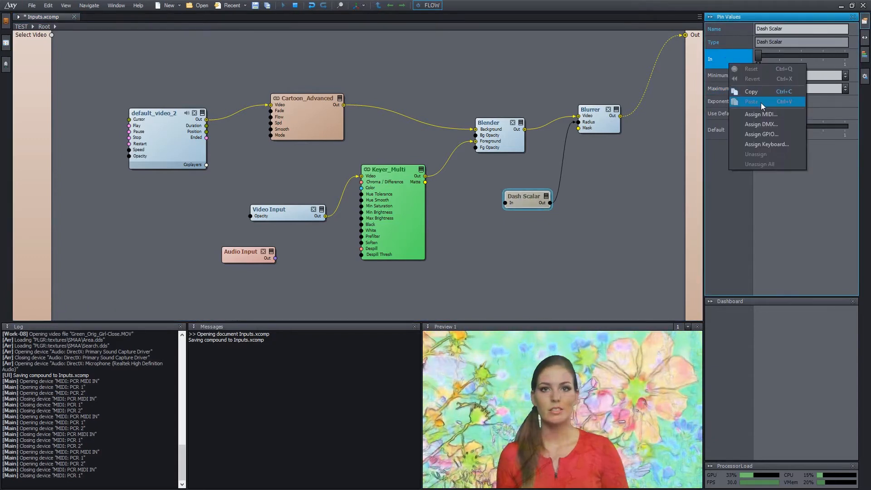
left_click(771, 115)
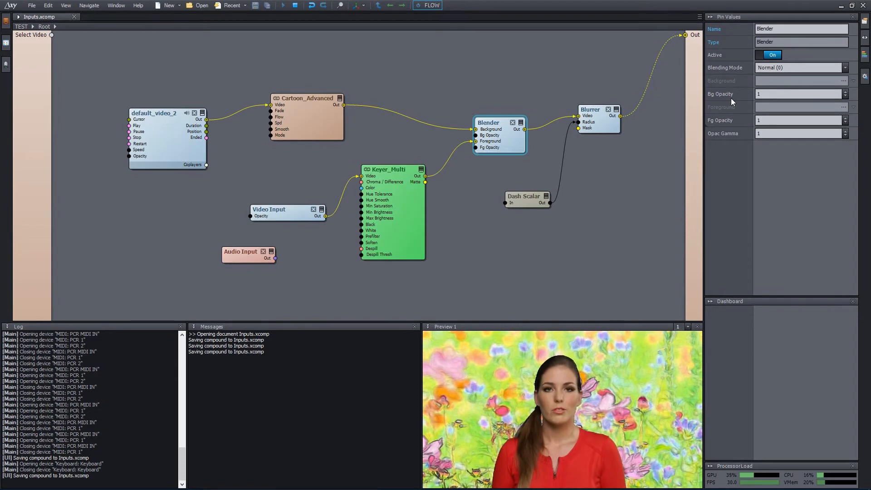
Assign keyboard controller A to the Blender's Bg Opacity in Normal mode and test it on the background.
right_click(731, 95)
left_click(774, 177)
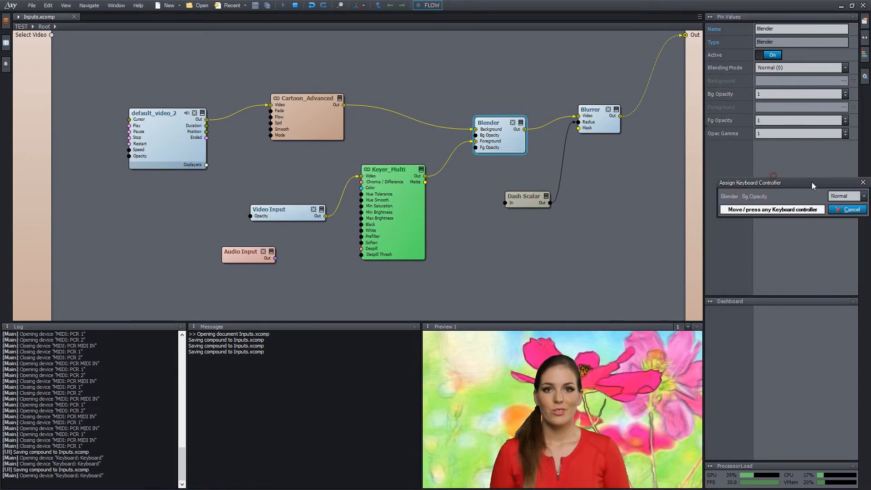
key("space")
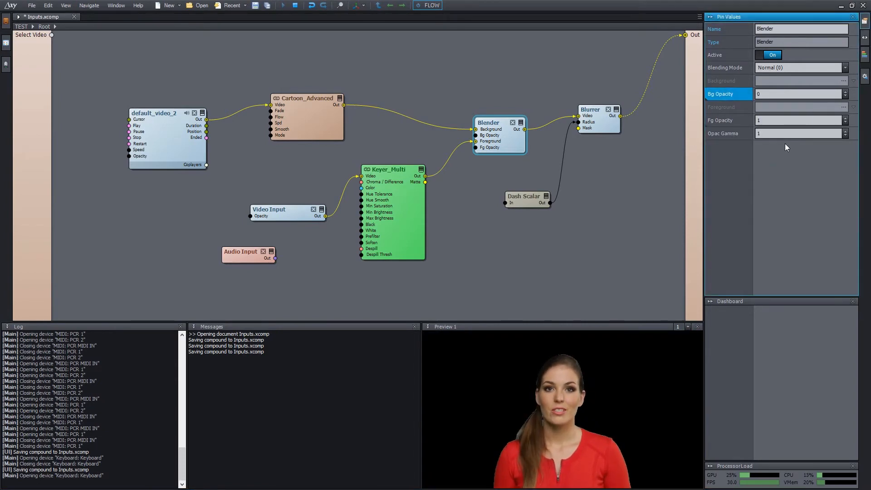
key("space")
key("space")
key("space")
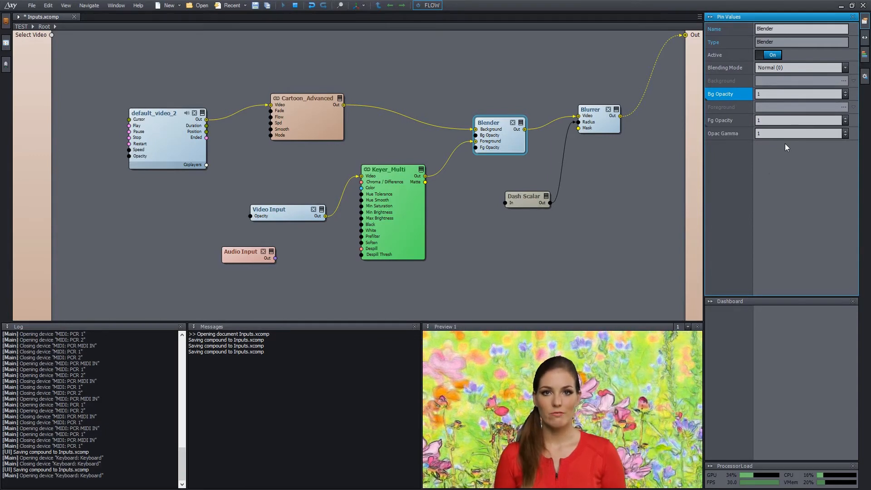
key("space")
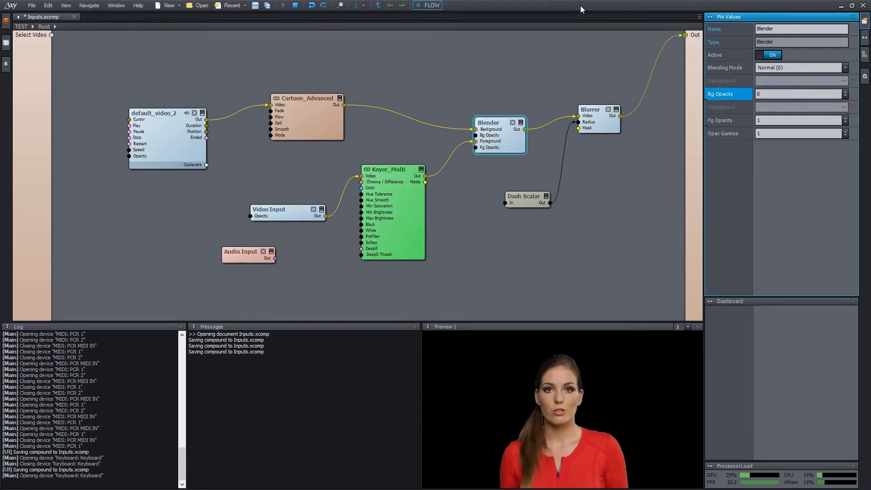
Reassign keyboard controller A to the Blender's Bg Opacity in Toggle mode, removing the conflicting assignment.
right_click(727, 93)
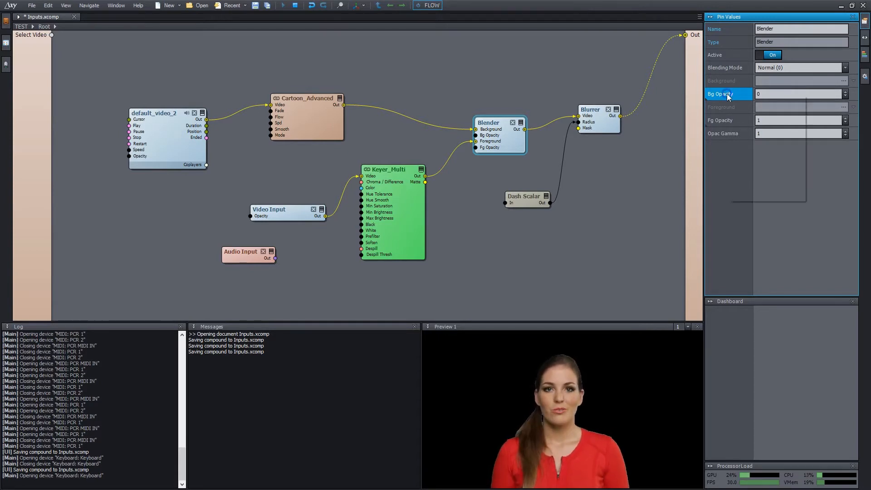
left_click(773, 174)
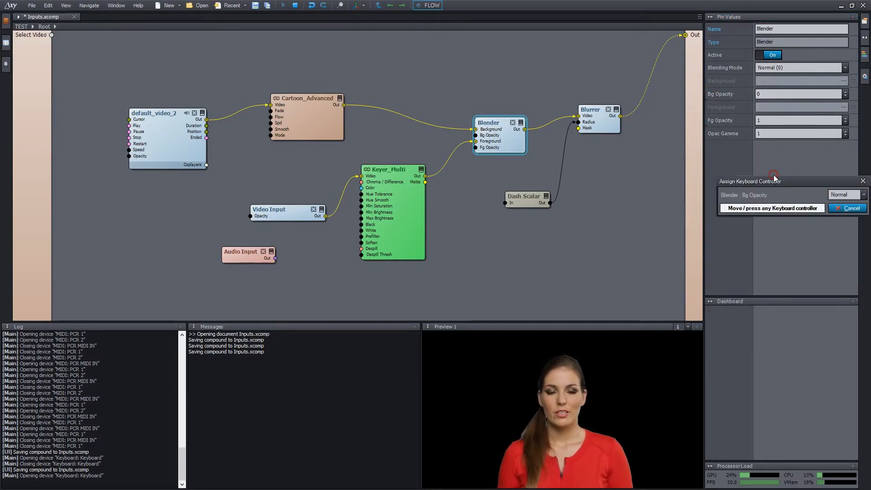
left_click(854, 195)
left_click(844, 213)
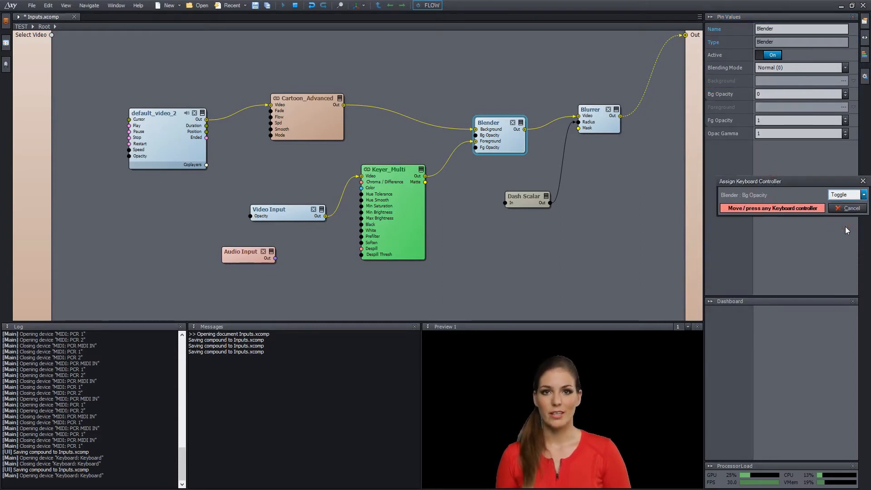
key("a")
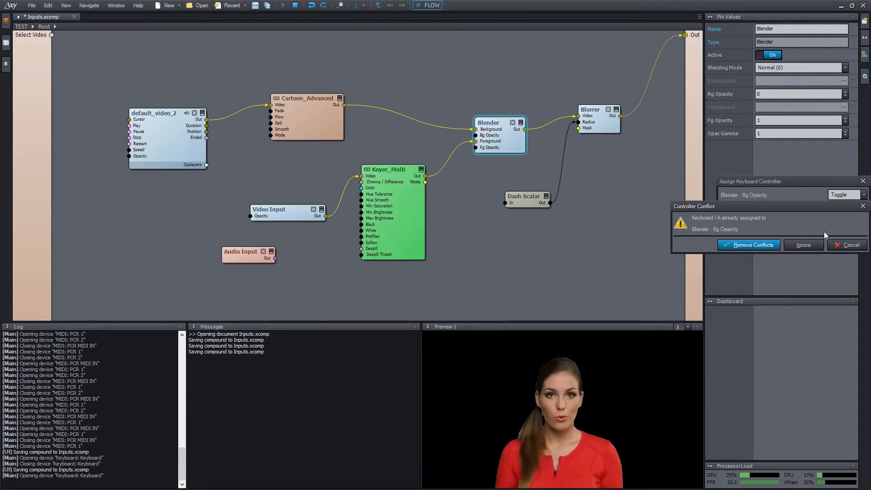
left_click(758, 245)
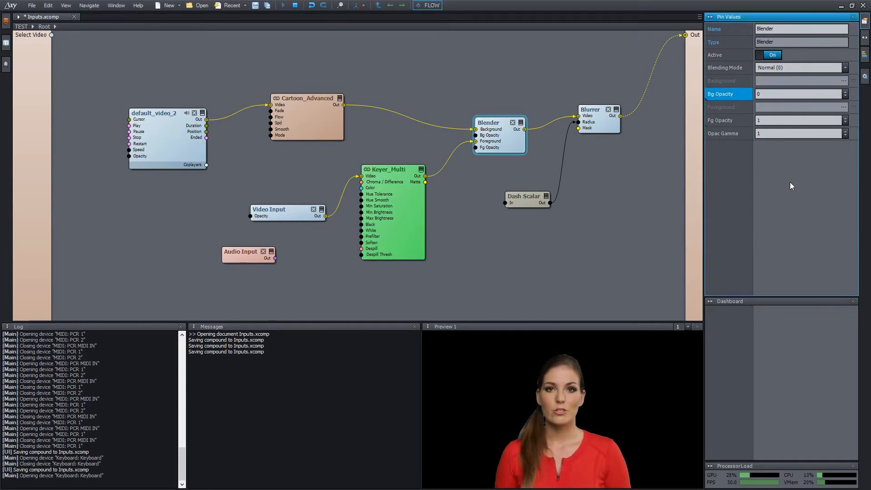
Test the keyboard toggle by switching the Blender's background on and off, ending with Bg Opacity at 1.
key("space")
key("space")
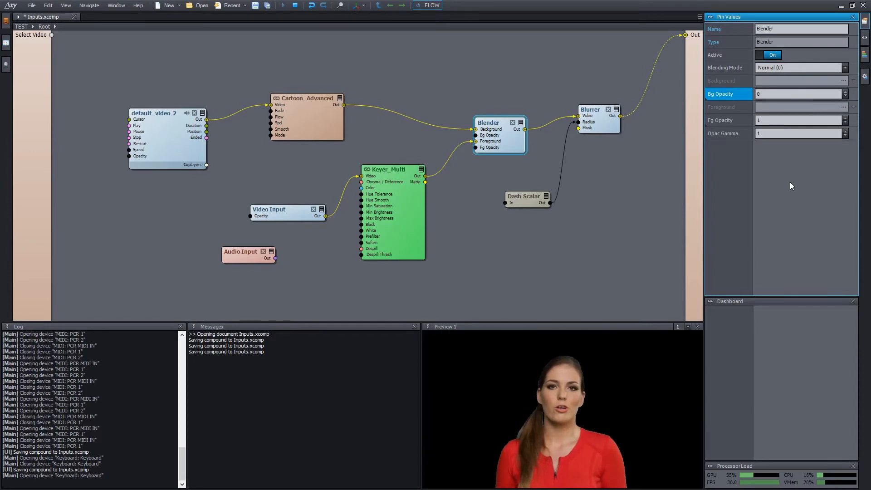
key("space")
key("space")
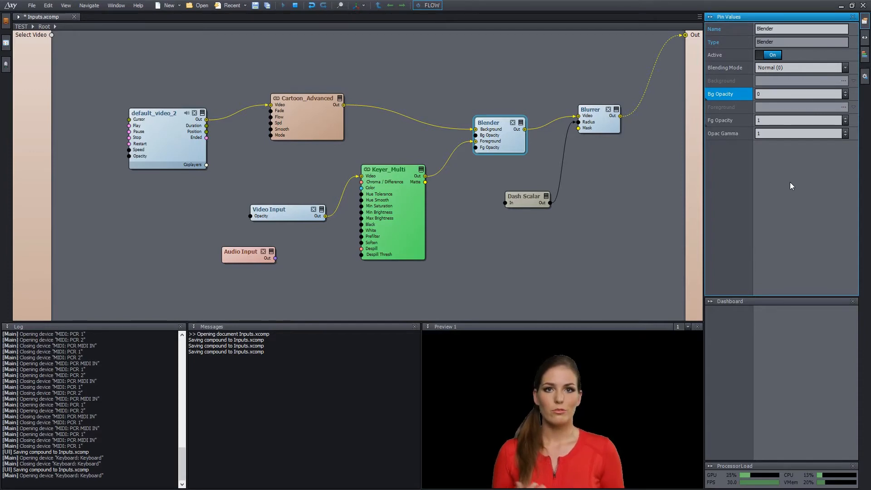
key("space")
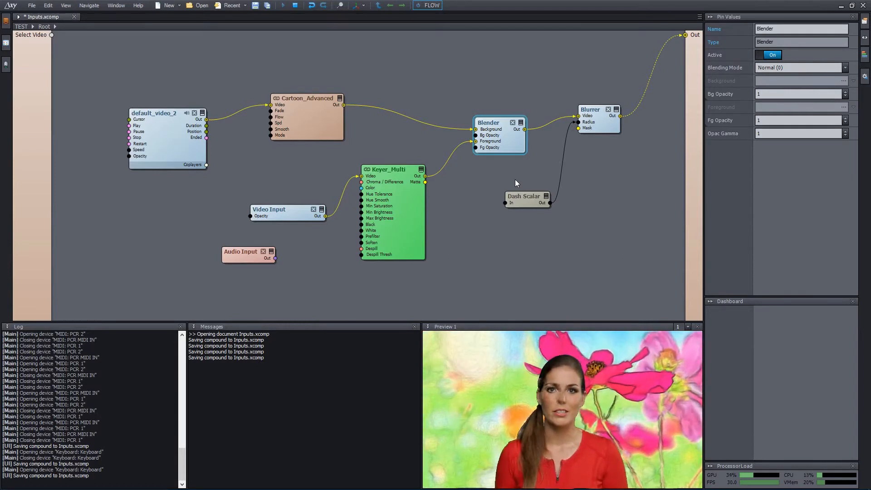
Assign the Up arrow as an Increment keyboard controller for the Dash Scalar's In value.
left_click(524, 196)
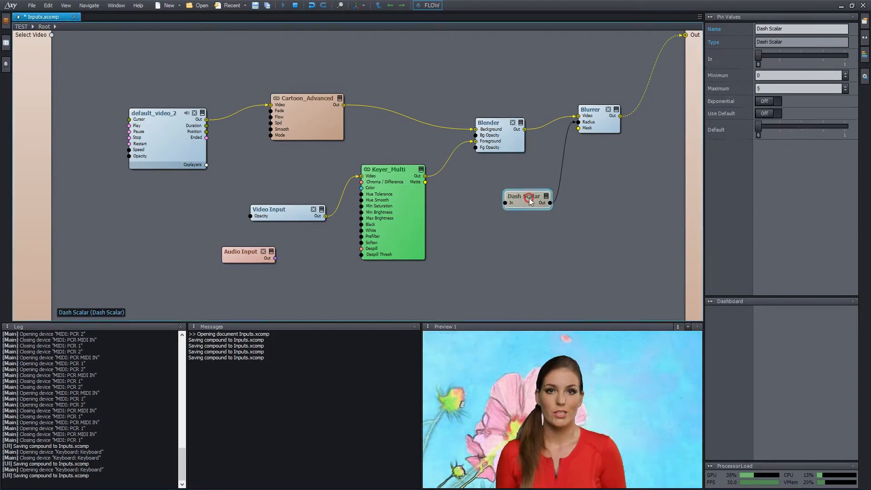
right_click(726, 60)
left_click(772, 141)
left_click(851, 161)
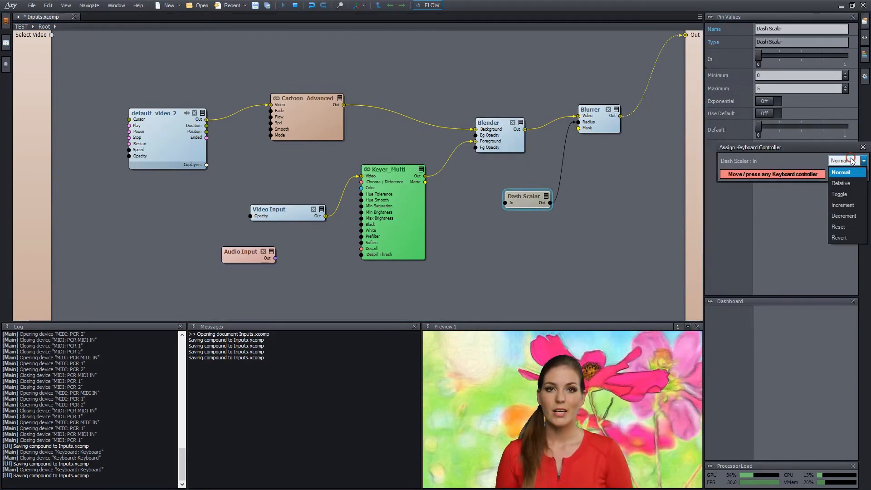
left_click(850, 205)
key("Up")
Raise the Dash Scalar's In value to 1 with the assigned increment controller.
key("Up")
key("Up")
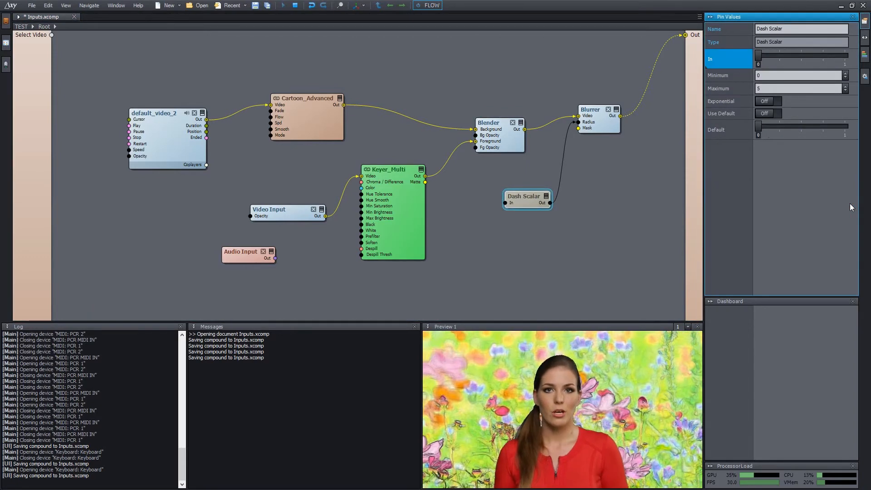
key("Up")
key("Up")
key("Up")
key("Up")
key("Up")
key("Up")
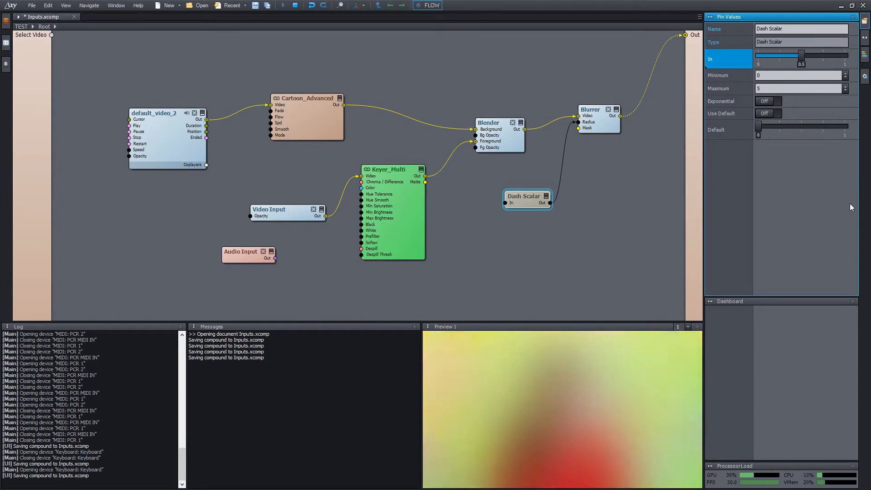
key("Up")
key("Up")
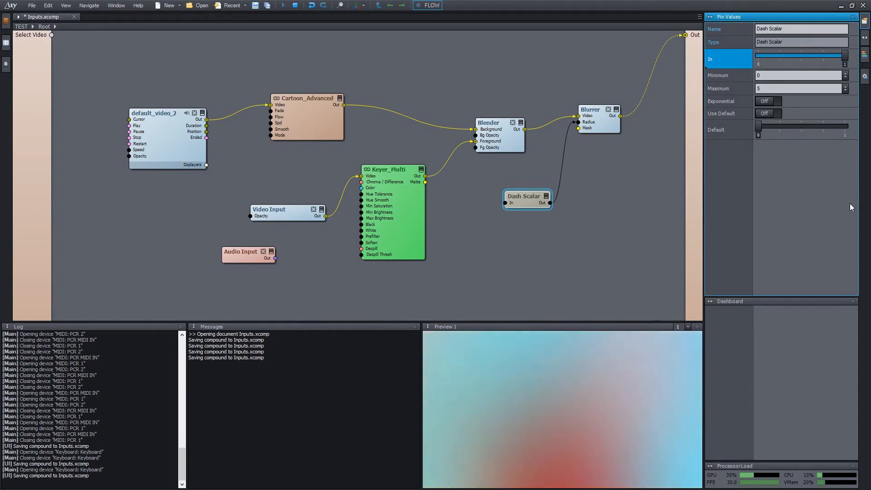
Assign the Down arrow as a Decrement keyboard controller for the Dash Scalar's In value.
right_click(735, 61)
left_click(775, 145)
left_click(863, 164)
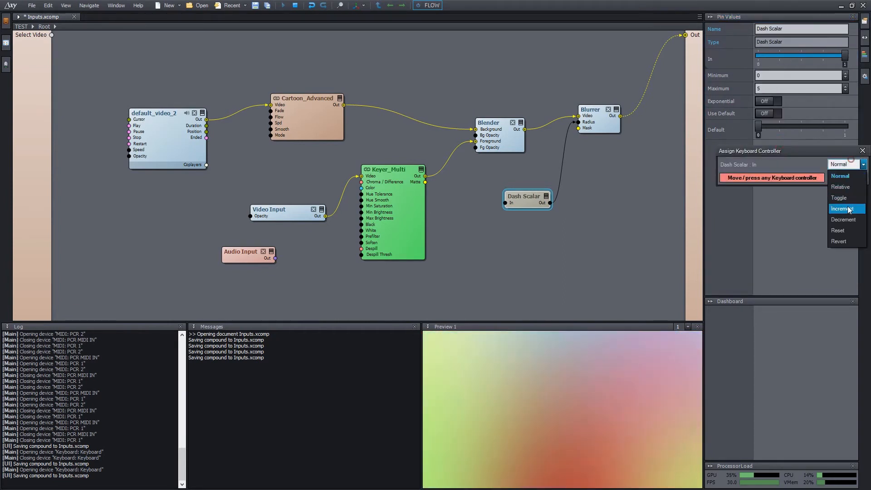
left_click(844, 214)
key("Down")
Lower and raise the Dash Scalar's In value repeatedly with the two keyboard controllers, ending at 0.6.
key("Down")
key("Down")
key("Down")
key("Down")
key("Down")
key("Down")
key("Down")
key("Down")
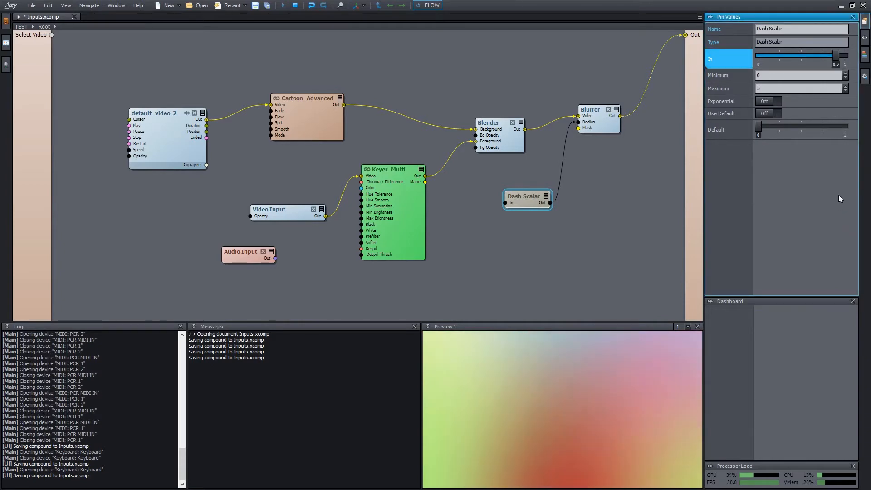
key("Down")
key("Down")
key("Up")
key("Up")
key("Up")
key("Up")
key("Up")
key("Up")
key("Up")
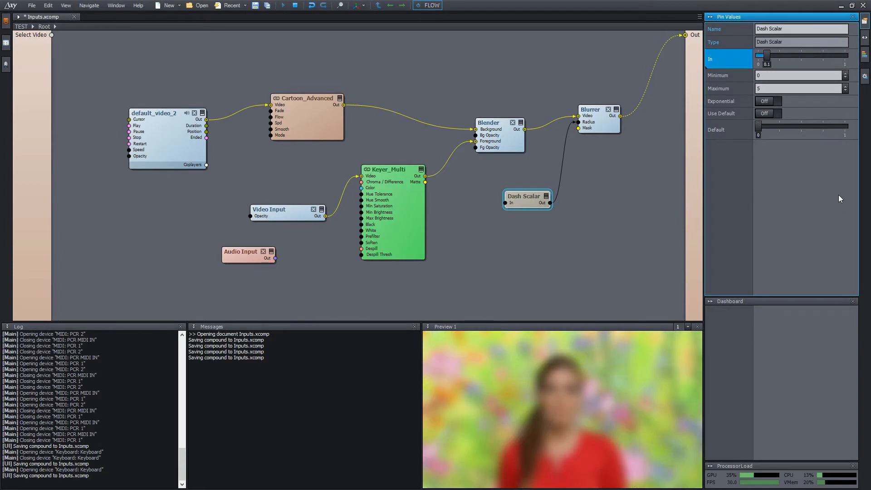
key("Down")
key("Down")
key("Down")
key("Down")
key("Down")
key("Down")
key("Down")
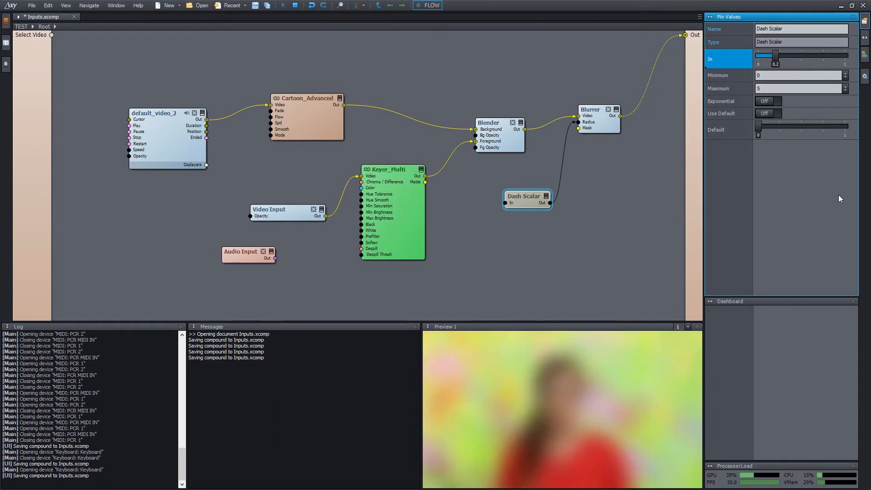
key("Up")
key("Up")
key("Up")
key("Up")
key("Up")
key("Up")
Assign the W key as a Reset keyboard controller for the Dash Scalar's In value.
right_click(731, 61)
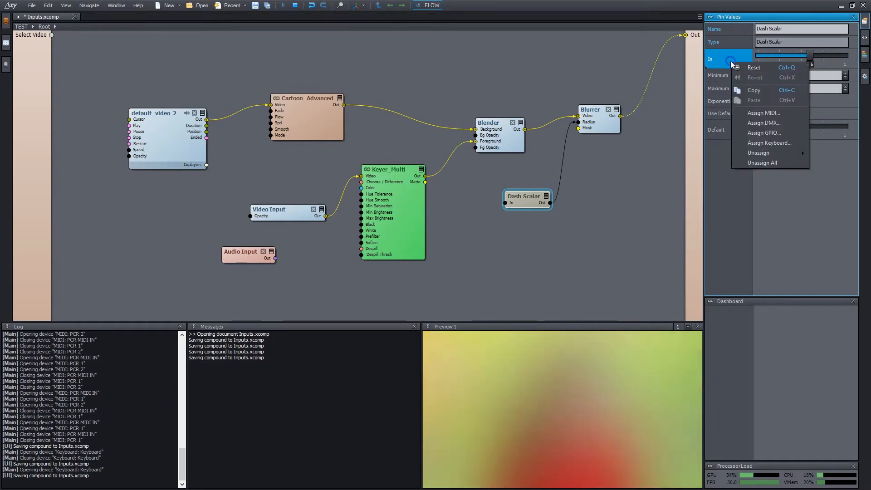
left_click(770, 143)
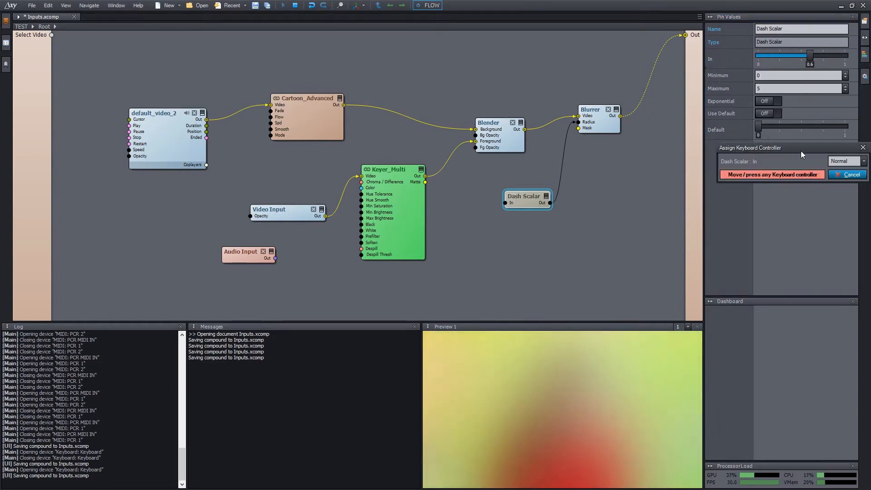
left_click(845, 161)
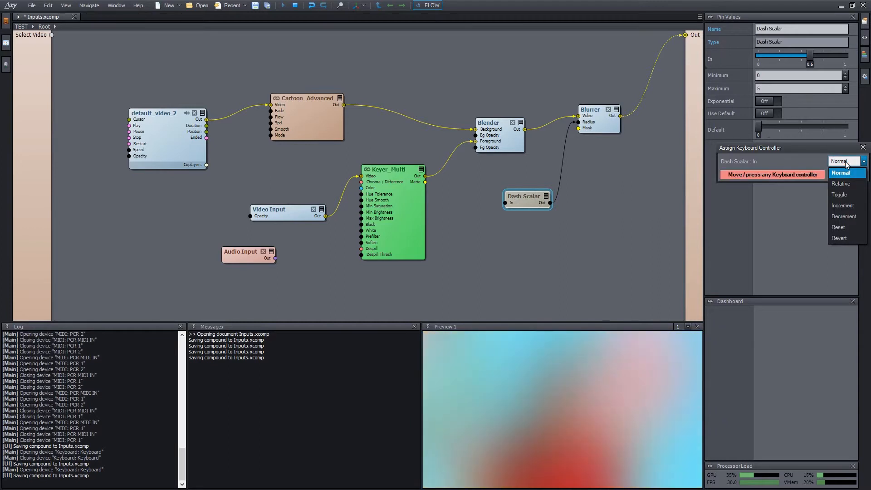
left_click(842, 226)
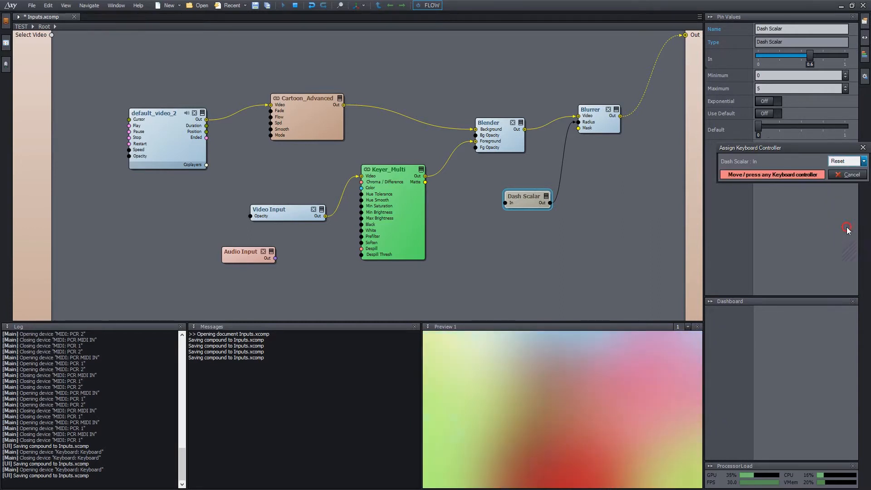
key("r")
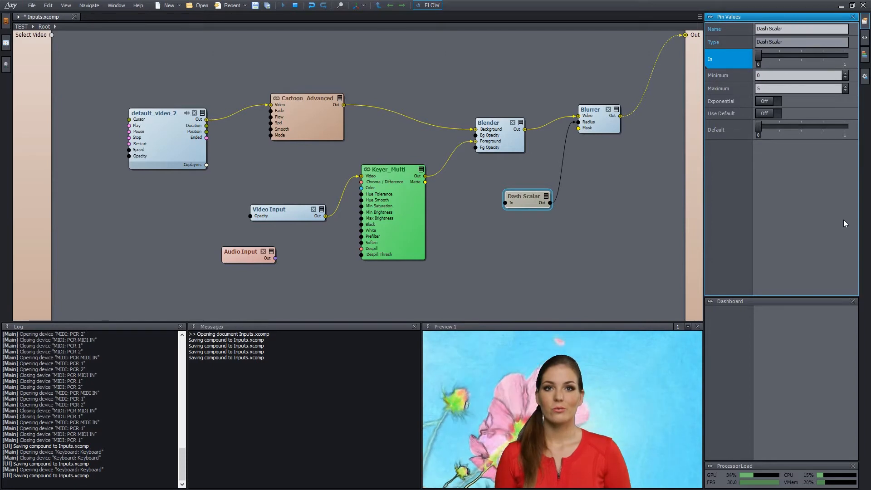
Examine the controller modes offered when assigning a MIDI controller to the Dash Scalar's In value.
right_click(728, 59)
left_click(741, 75)
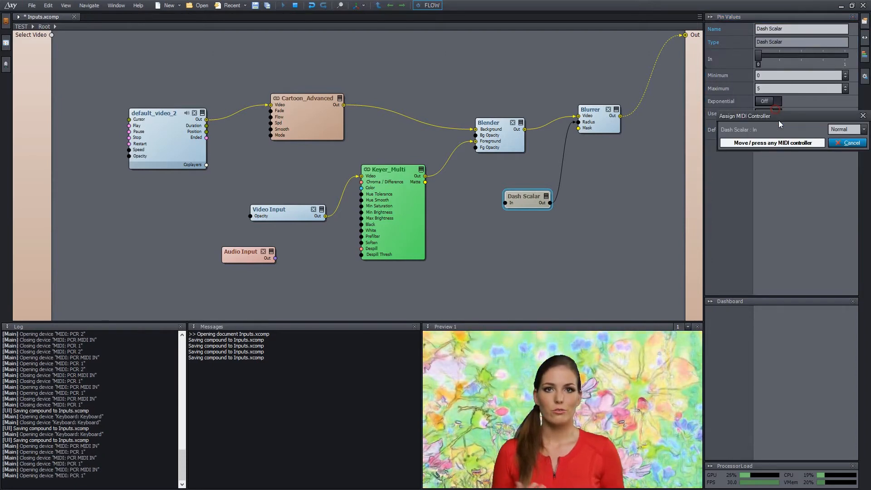
left_click(847, 130)
left_click(847, 151)
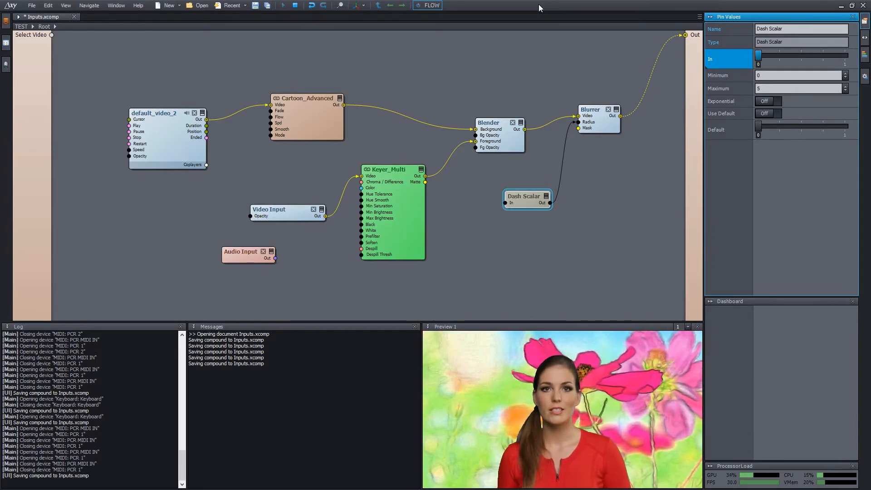
Assign MIDI note controllers to the Blender's Bg Opacity, including note A3 in Normal mode.
left_click(495, 124)
right_click(729, 96)
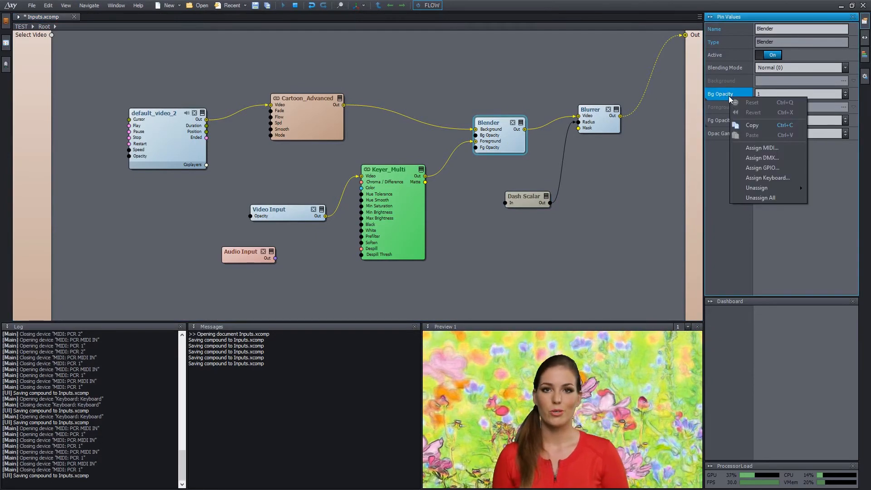
left_click(772, 148)
left_click(843, 166)
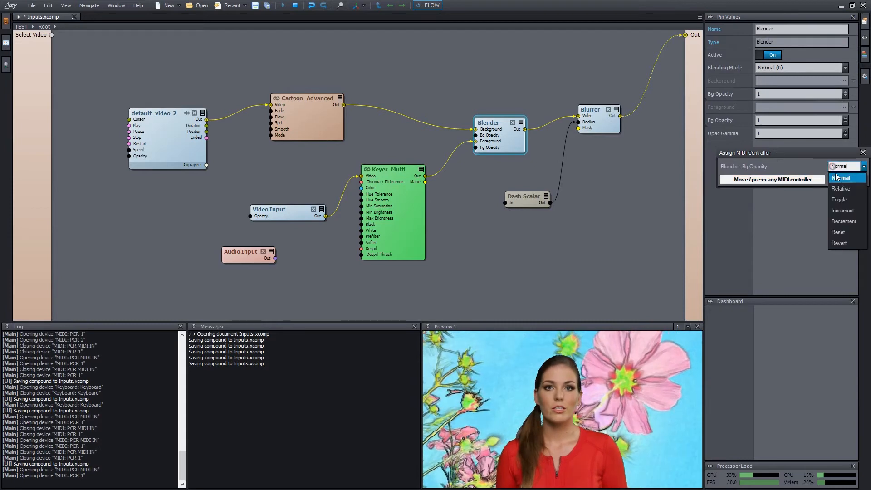
left_click(840, 178)
left_click(828, 200)
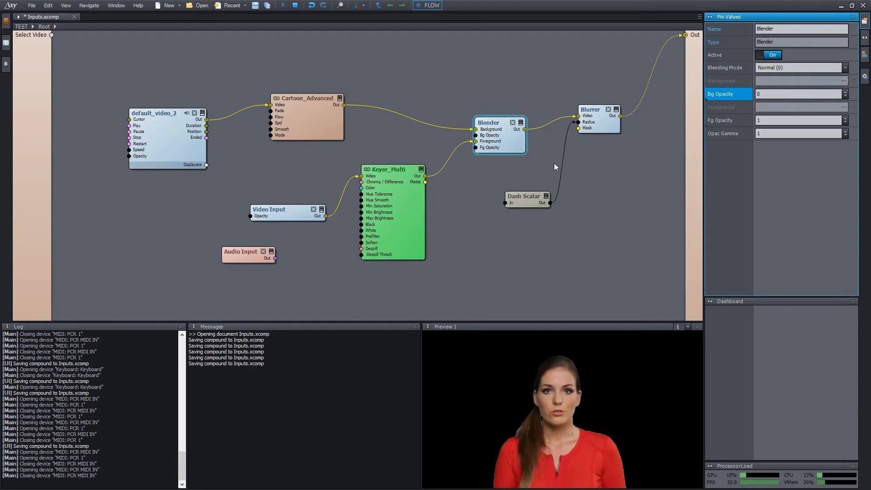
right_click(725, 96)
left_click(756, 148)
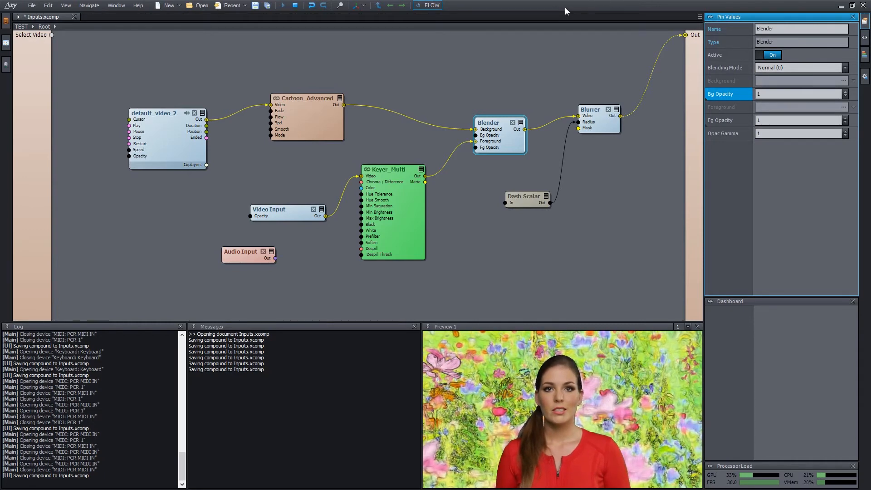
Enable Use note velocity for the MIDI devices in the application preferences.
left_click(48, 5)
left_click(90, 109)
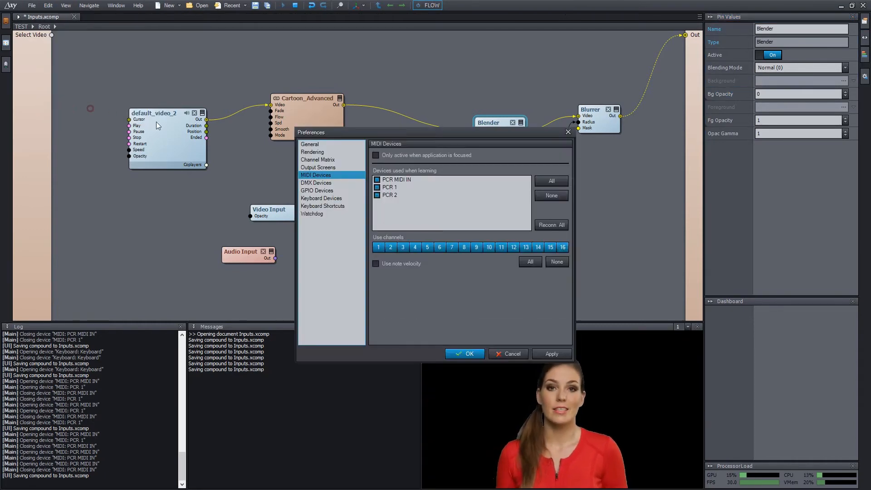
left_click(325, 168)
left_click(326, 176)
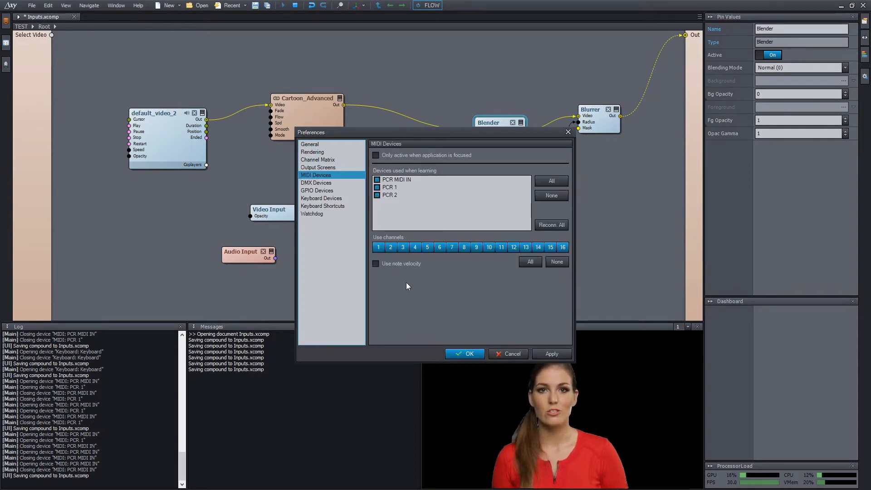
left_click(380, 266)
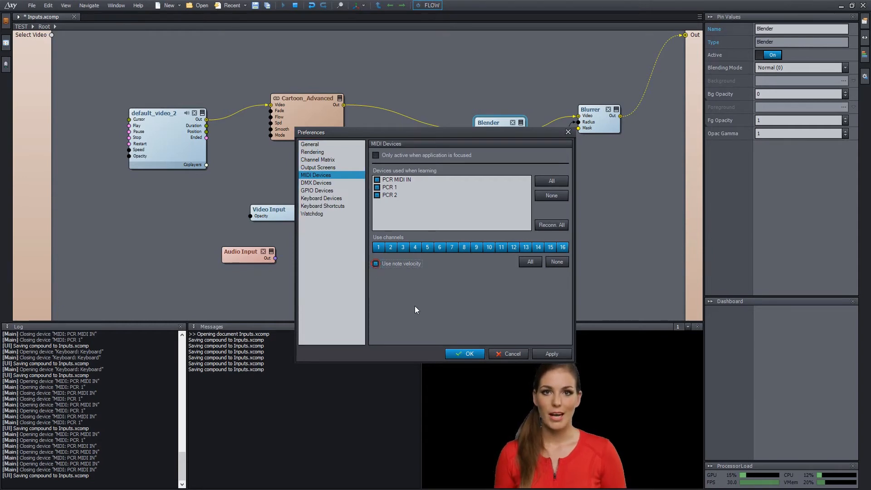
left_click(468, 354)
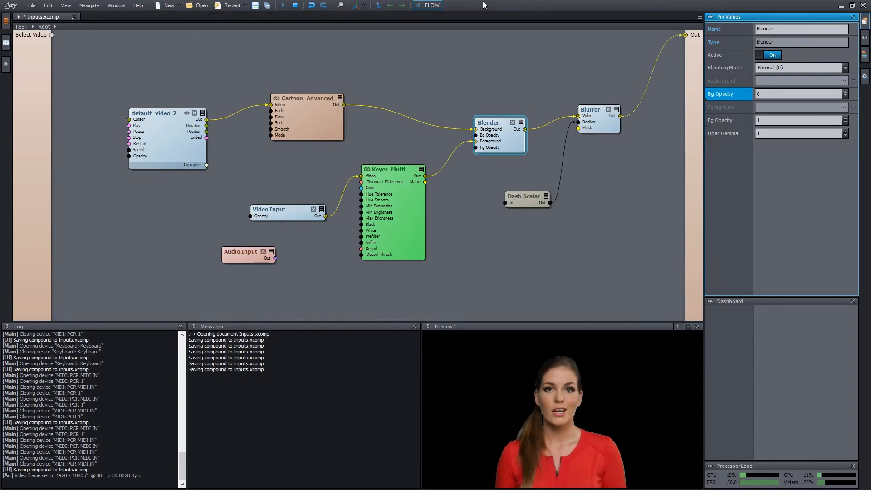
Reassign MIDI note A3 to the Blender's Bg Opacity in Normal mode, removing the conflicting assignment.
right_click(727, 93)
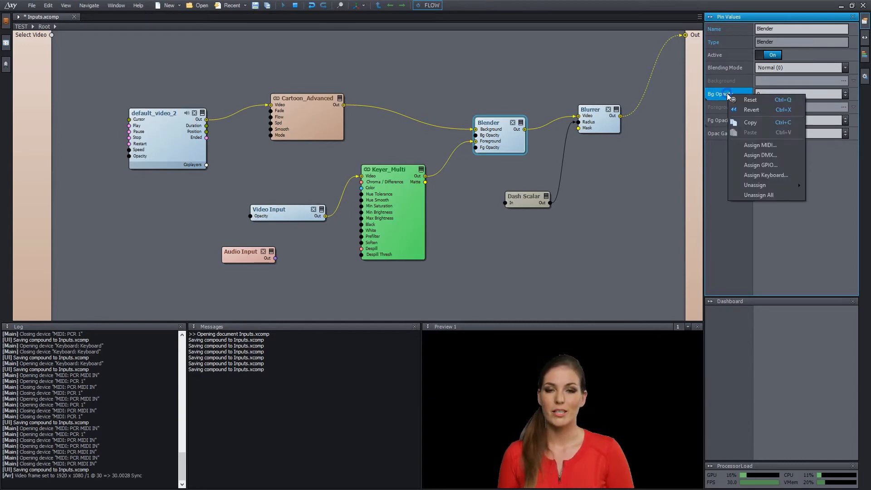
left_click(772, 146)
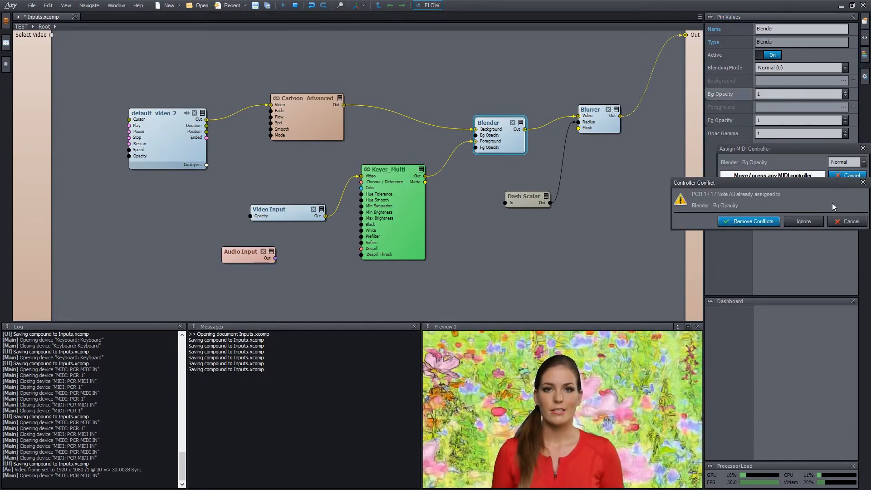
left_click(740, 222)
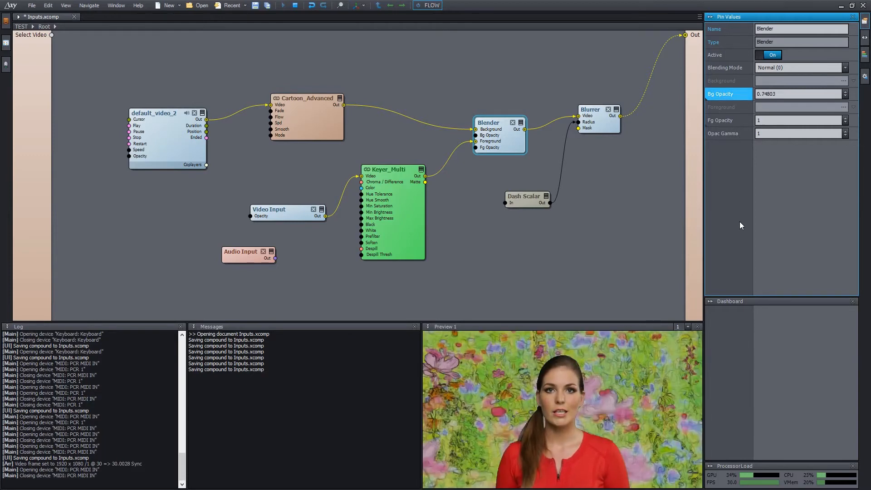
mouse_move(778, 96)
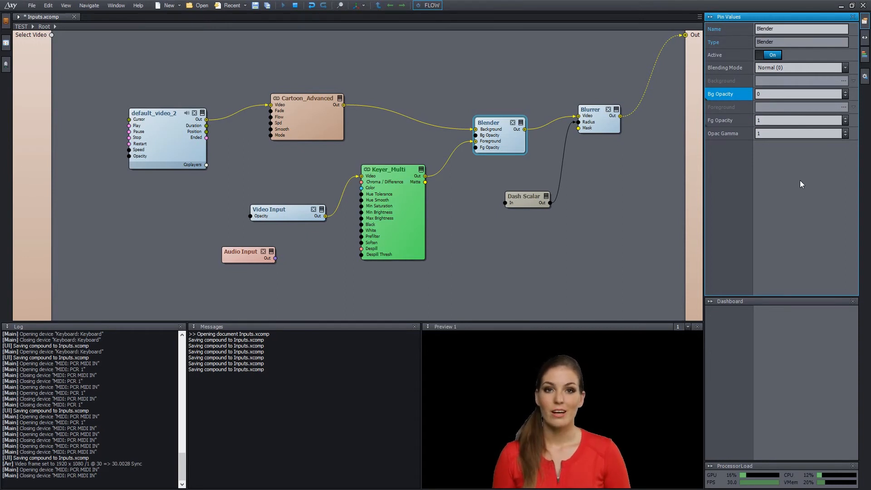
Examine which keyboard and MIDI controllers can be unassigned from the Blender's Bg Opacity.
right_click(731, 94)
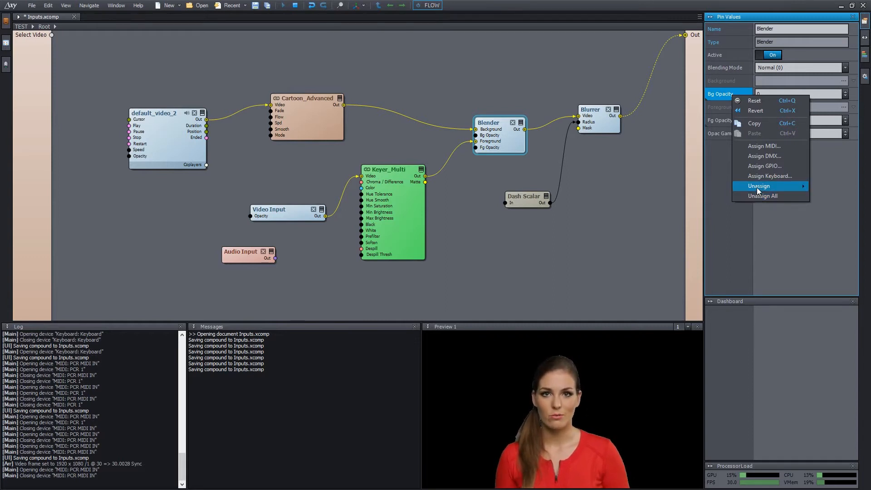
mouse_move(759, 192)
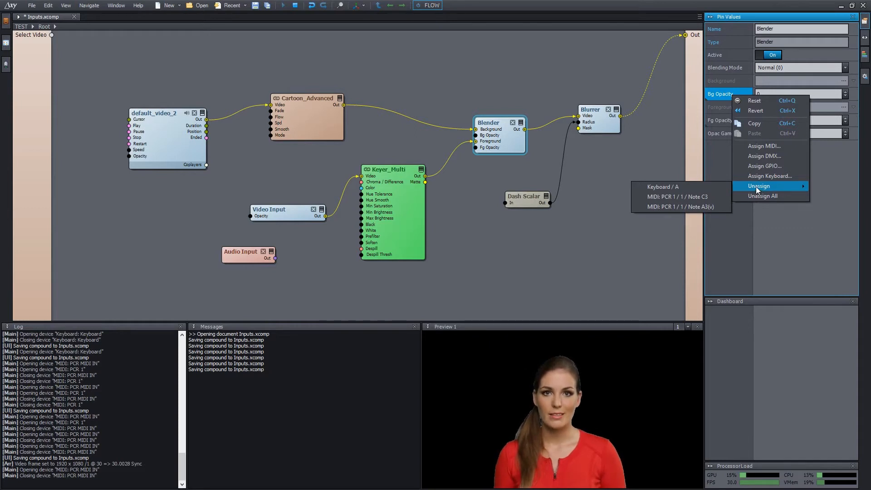
left_click(703, 208)
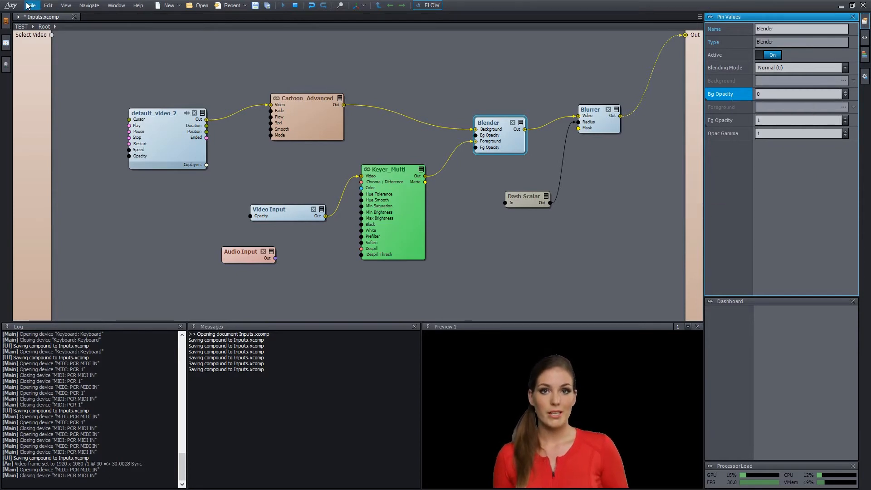
Review the compound's MIDI assignments in its file properties.
left_click(29, 5)
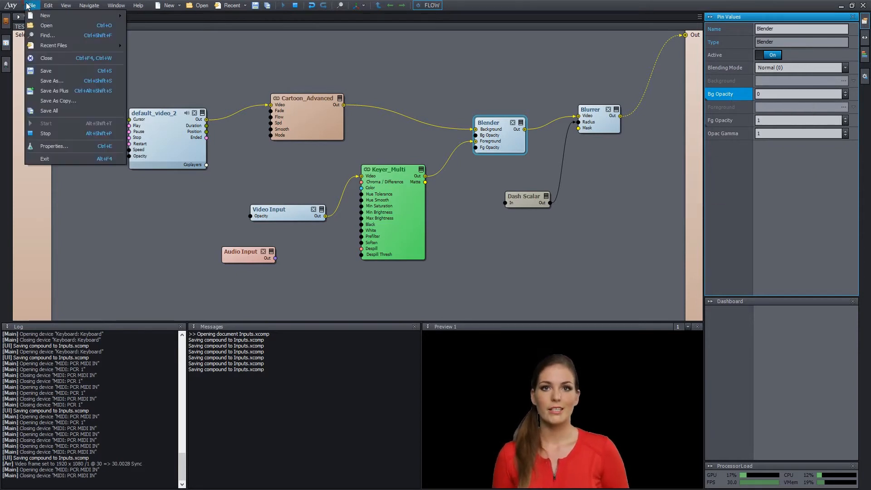
left_click(68, 147)
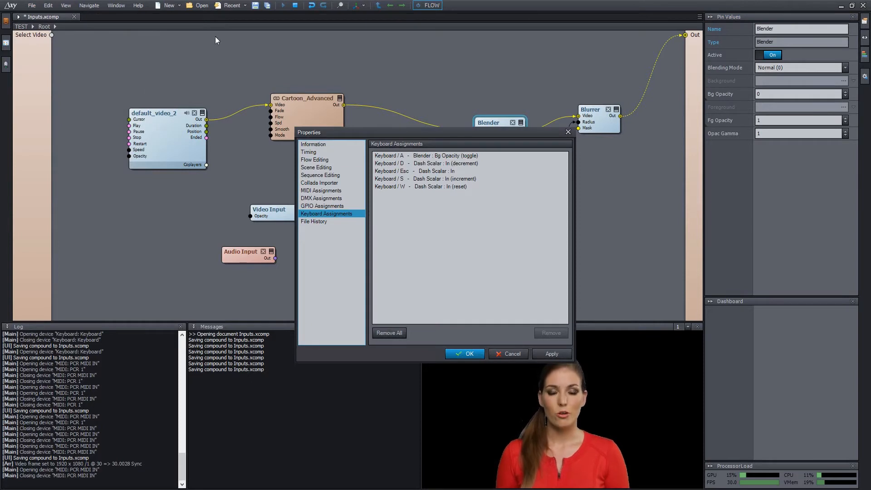
left_click(336, 191)
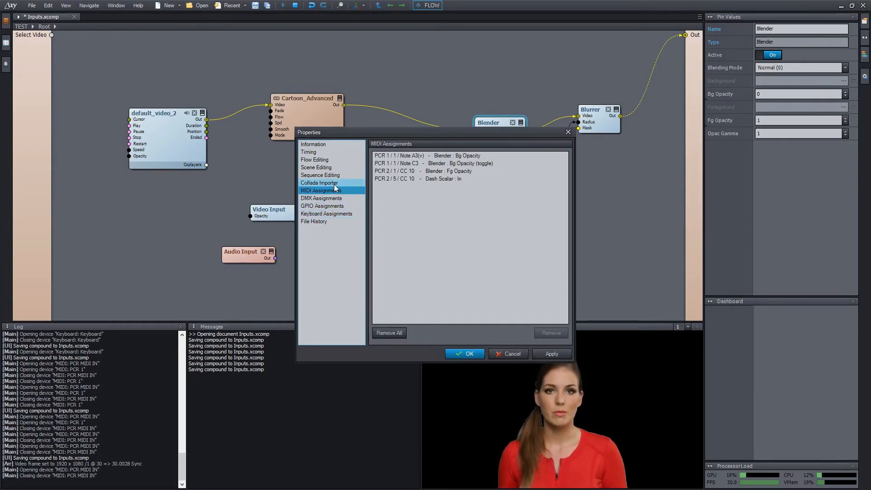
left_click(334, 184)
left_click(333, 191)
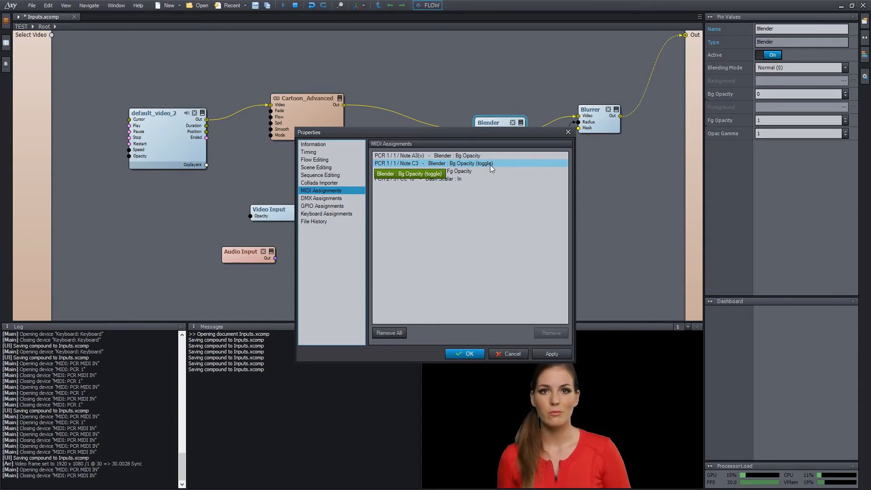
Remove the S key's increment assignment and all remaining keyboard assignments from the compound's properties.
left_click(338, 214)
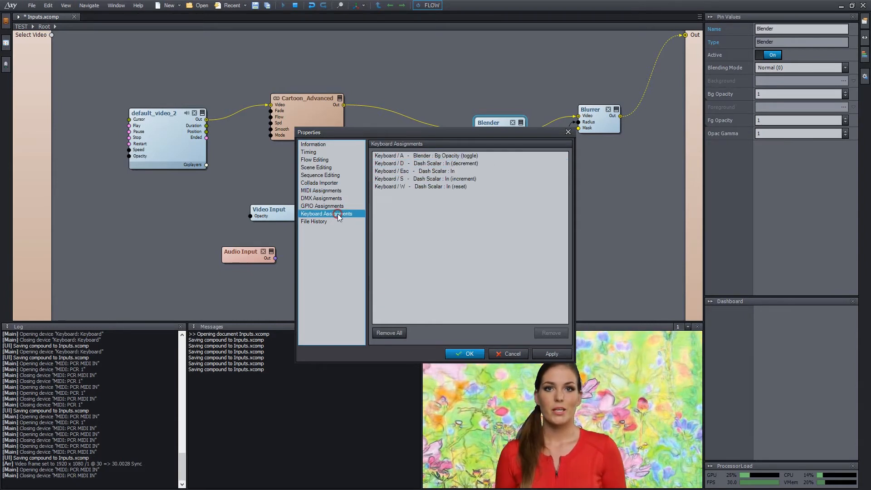
left_click(458, 178)
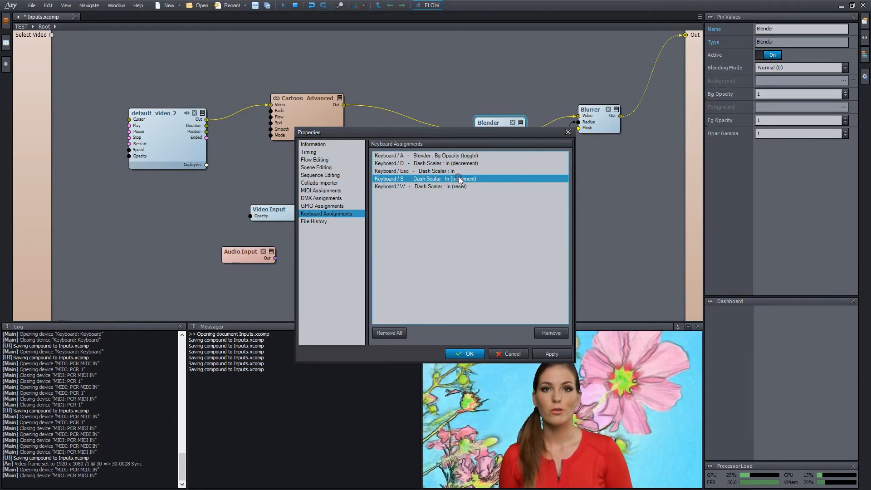
left_click(549, 331)
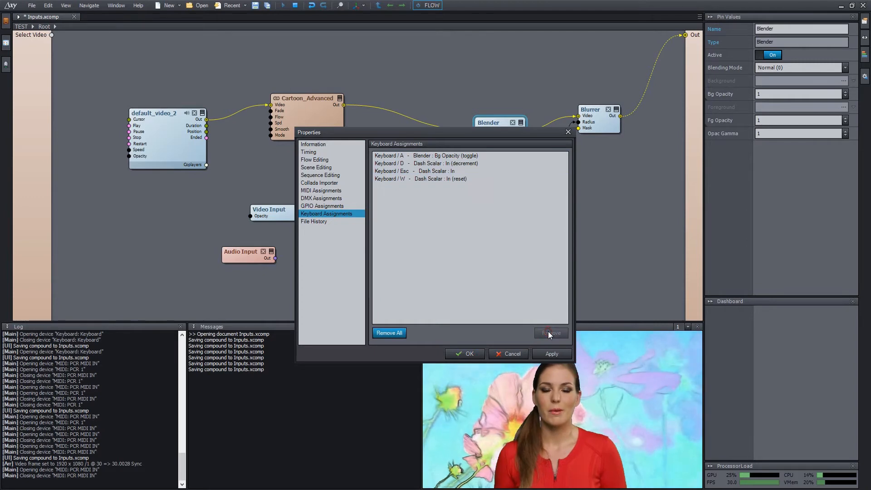
left_click(403, 333)
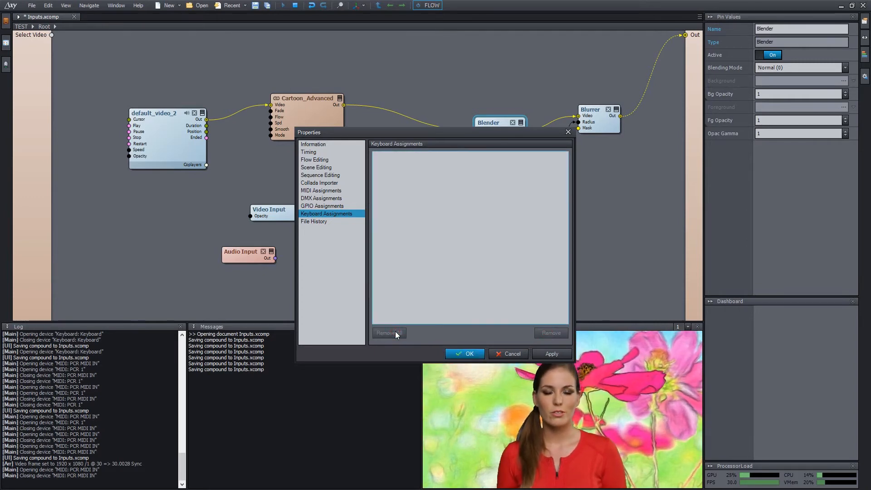
key("Return")
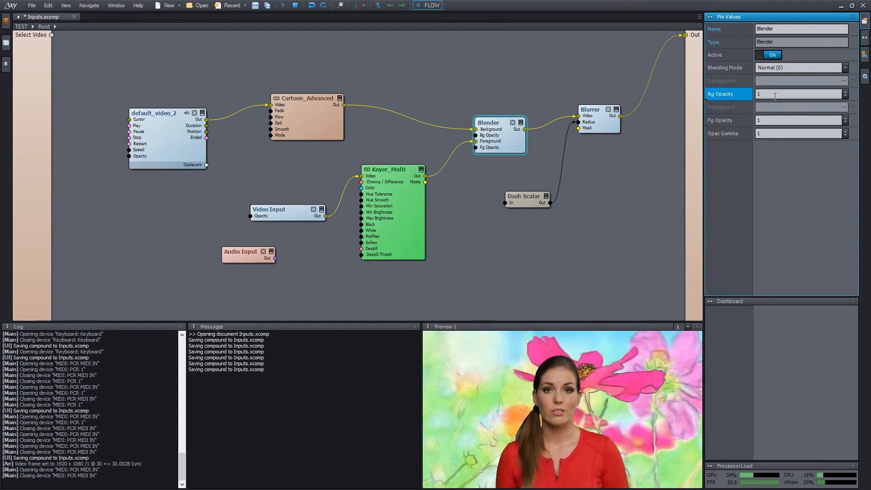
mouse_move(775, 95)
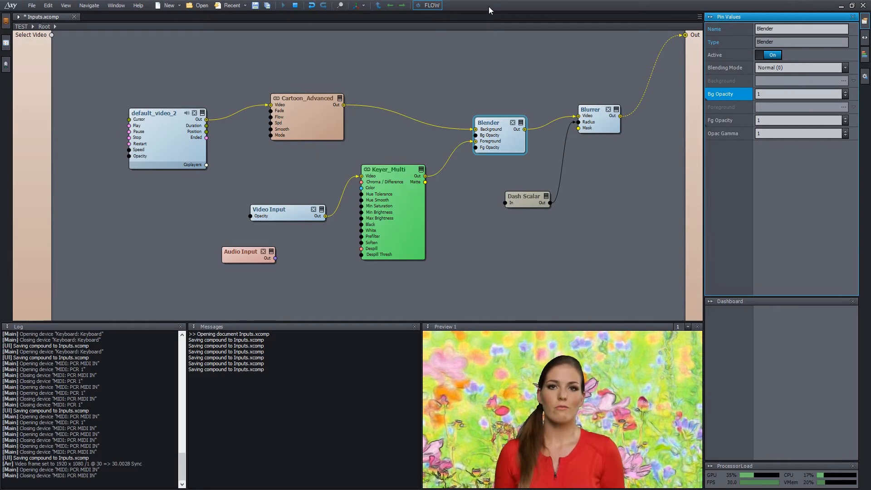
Add a Control Board special compound to the flow and place it above the Cartoon_Advanced module.
right_click(408, 63)
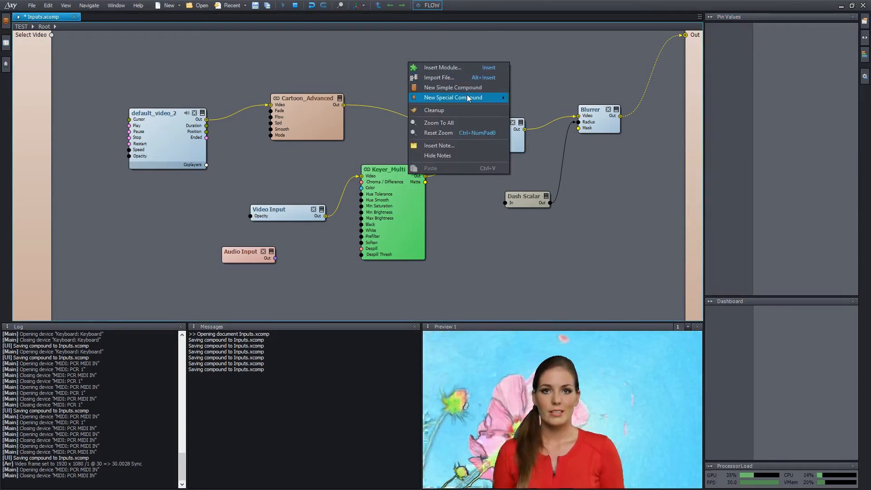
mouse_move(489, 97)
left_click(542, 138)
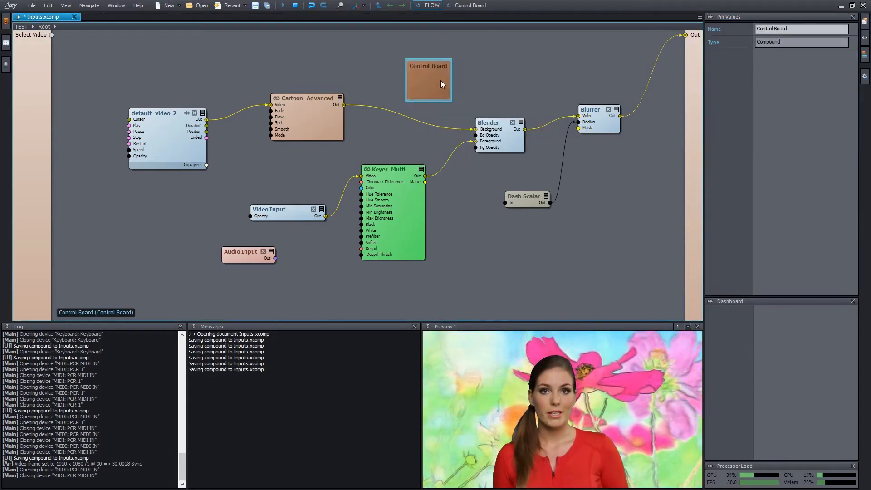
left_click_drag(440, 81, 361, 64)
left_click(435, 62)
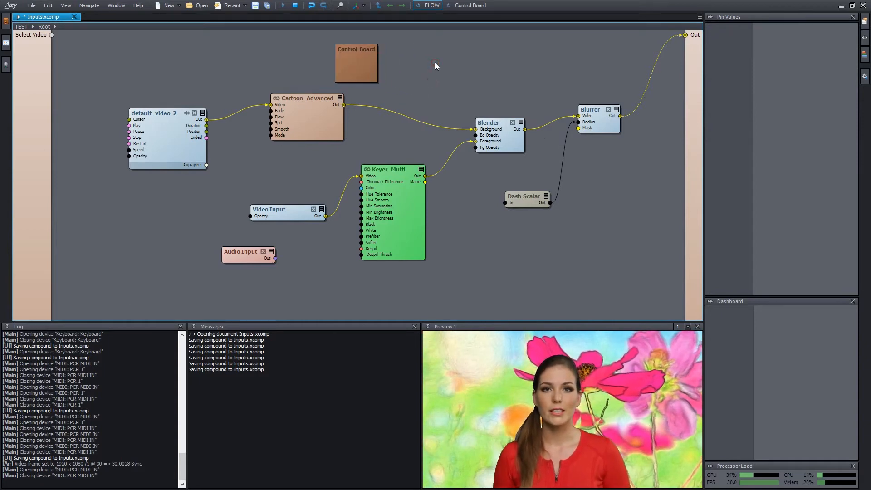
Add a Pin Collector special compound to the flow and place it beneath the Control Board.
right_click(499, 77)
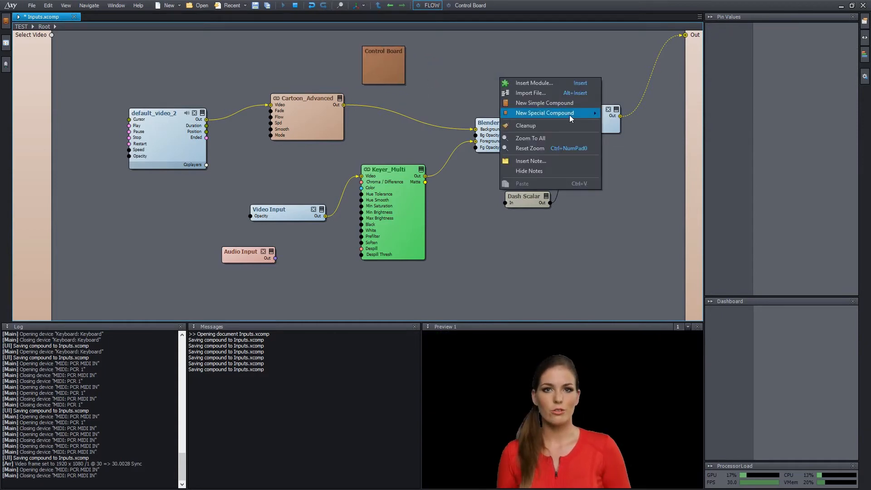
mouse_move(570, 115)
left_click(637, 113)
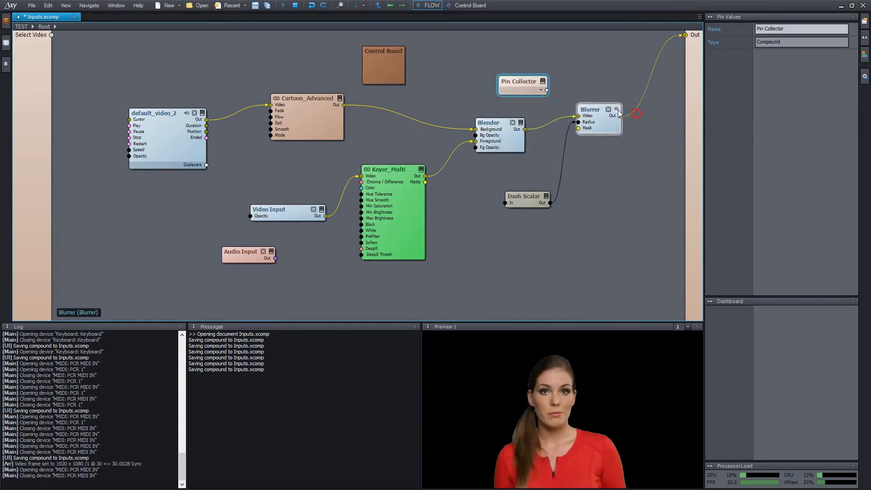
left_click_drag(529, 84, 519, 85)
Insert a Copy Logical module and arrange it to the right of the Pin Collector, above the Blender.
key("Insert")
type("c")
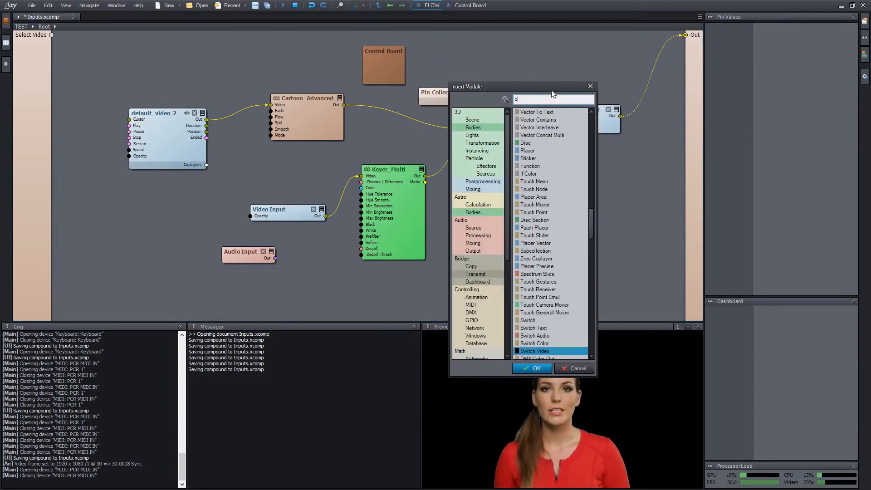
type("opy log")
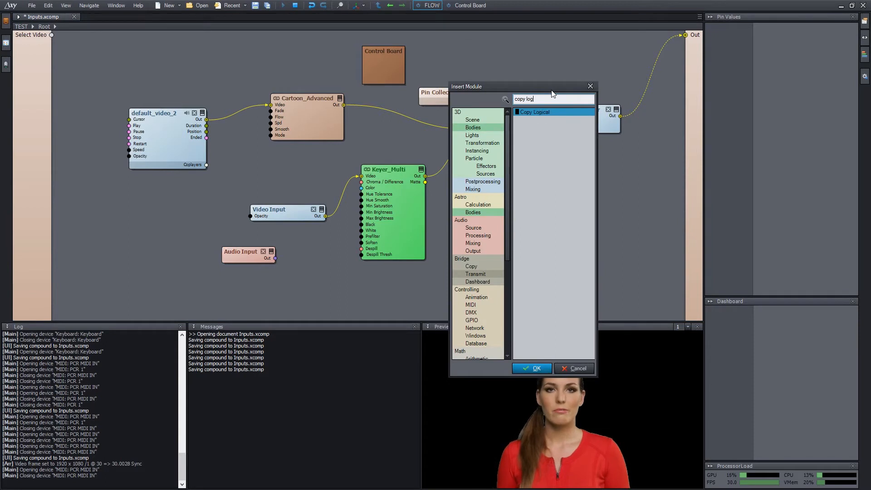
key("Return")
left_click_drag(574, 100, 507, 91)
left_click_drag(443, 97, 409, 99)
Connect Copy Logical's input to the Pin Collector as a pin with the On icon keyword, and its output to the Blender's Bg Opacity.
left_click_drag(485, 93, 427, 103)
left_click(470, 122)
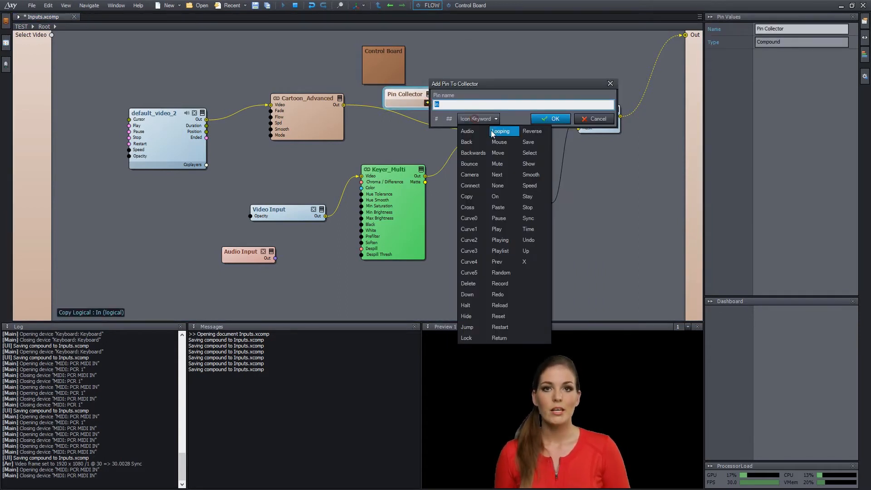
left_click(501, 196)
left_click(551, 118)
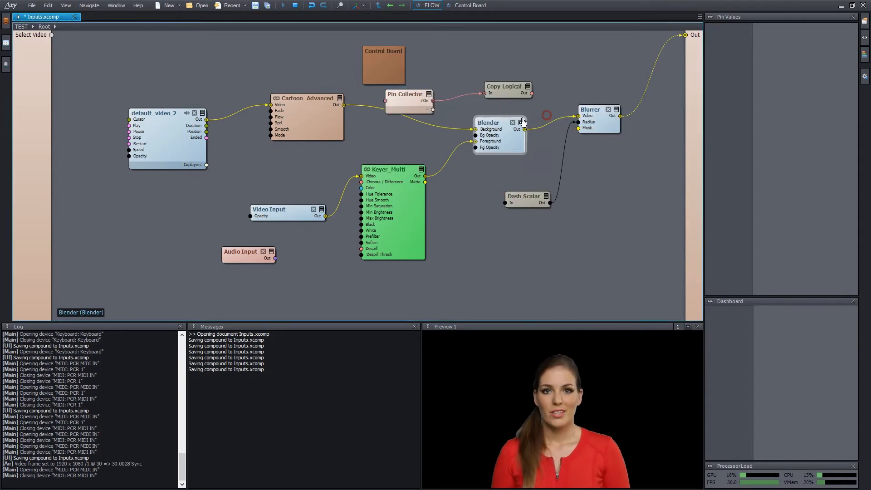
left_click_drag(532, 93, 476, 135)
Add the Pin Collector to the Control Board, open the board and select the collector's panel there.
right_click(405, 100)
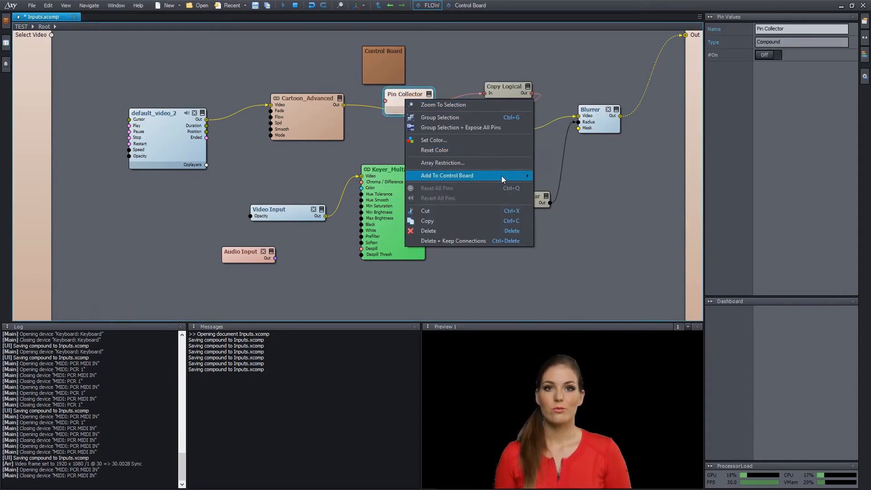
mouse_move(514, 175)
left_click(565, 177)
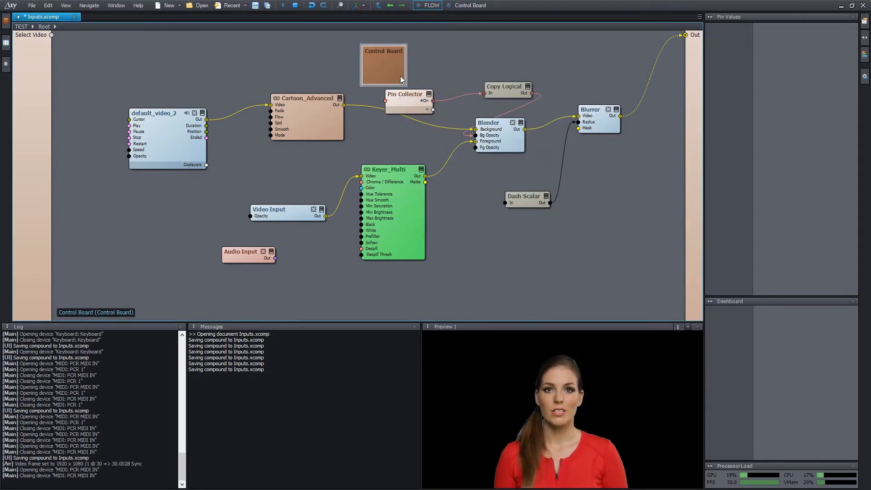
double_click(400, 75)
left_click(364, 166)
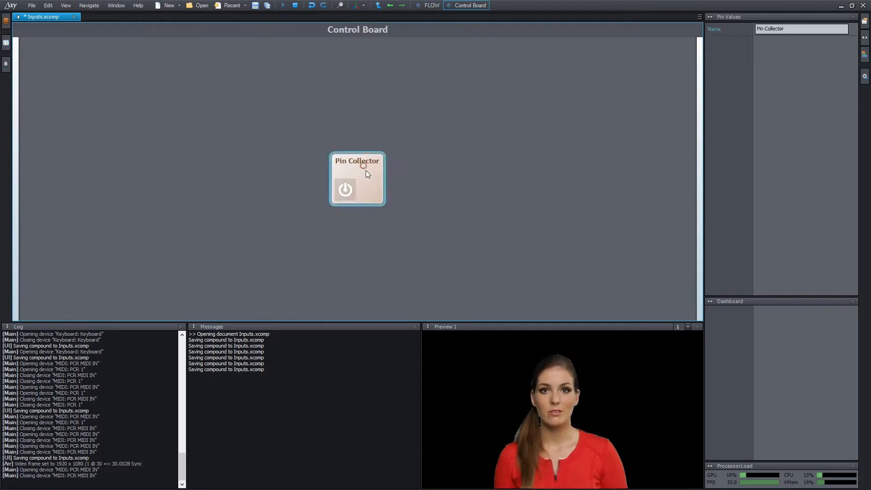
Test the Pin Collector's On button by switching the background on and off repeatedly.
left_click(349, 190)
left_click(349, 190)
left_click(349, 190)
left_click(348, 190)
left_click(349, 190)
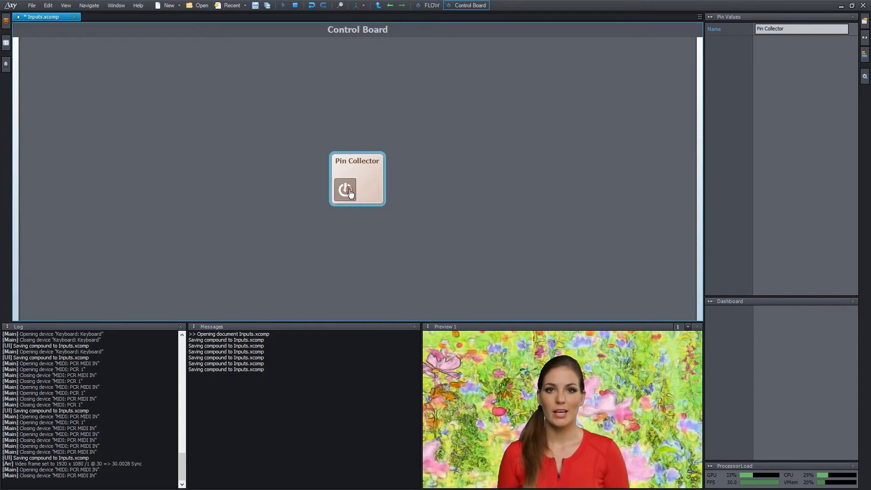
left_click(349, 194)
Assign MIDI note F4 to the Pin Collector's On button in Normal mode.
right_click(351, 193)
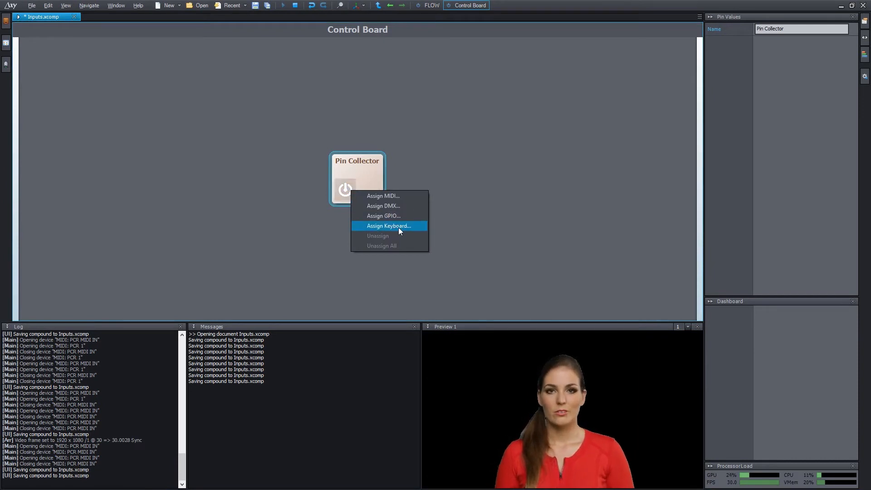
left_click(397, 198)
left_click(534, 219)
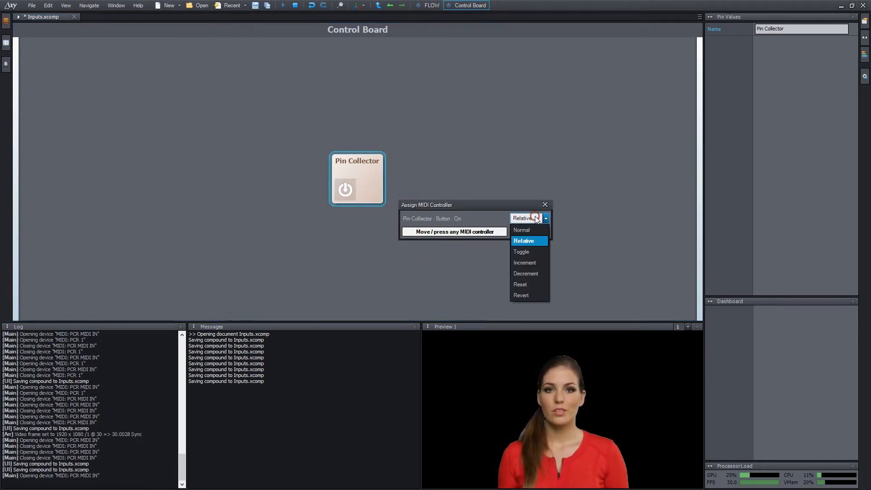
left_click(526, 229)
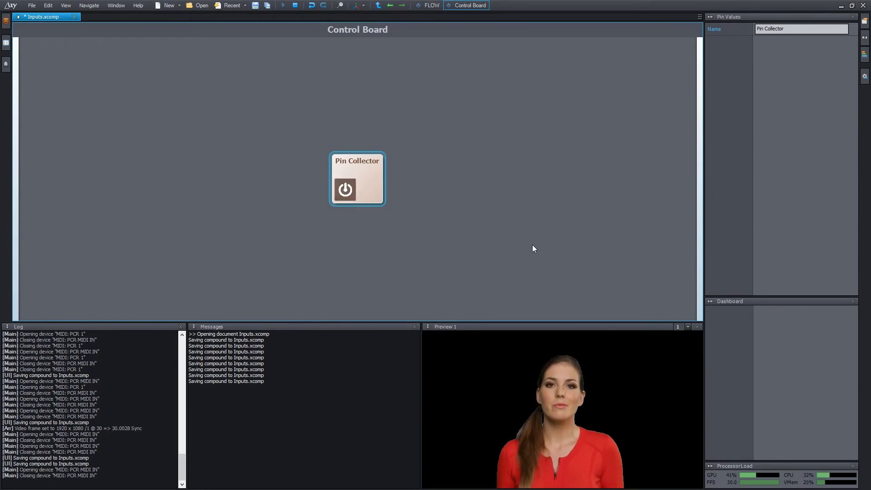
Rename the Pin Collector panel on the Control Board as BACKGROUND.
left_click(813, 31)
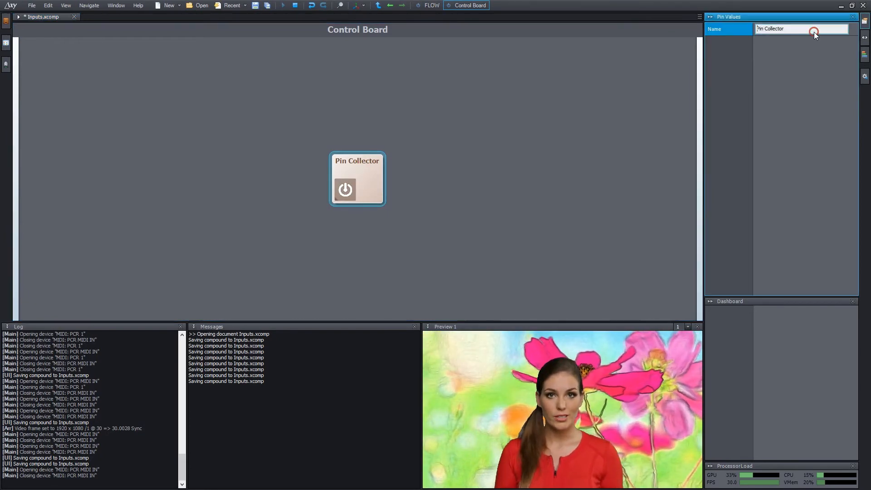
key("ctrl+a")
type("B")
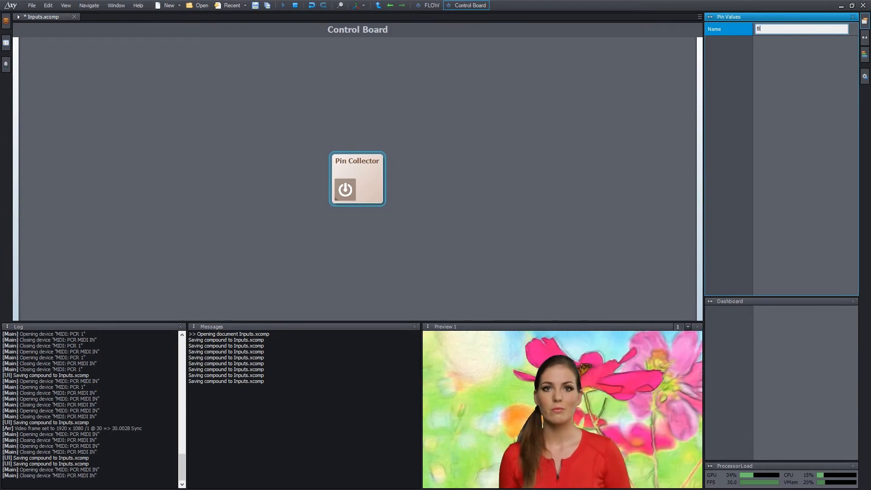
type("ACKGROUND")
Review the BACKGROUND button's MIDI assignment in the compound's file properties.
left_click(32, 5)
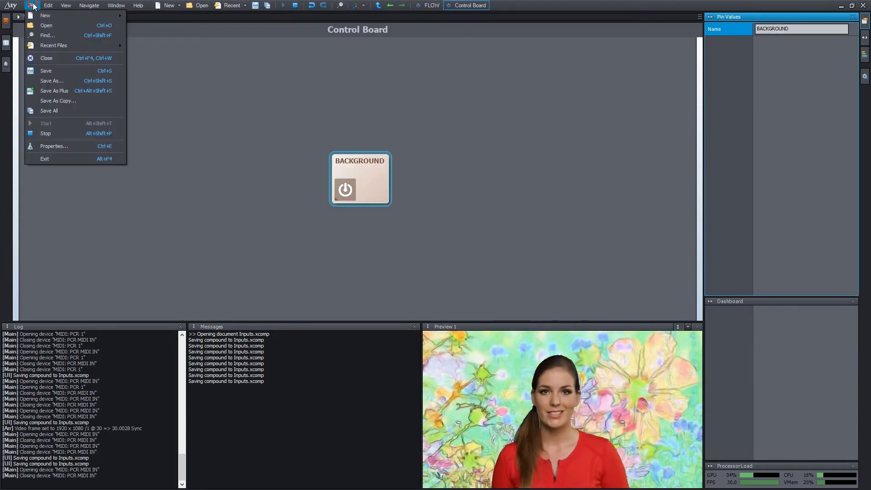
left_click(57, 143)
left_click_drag(437, 137, 385, 124)
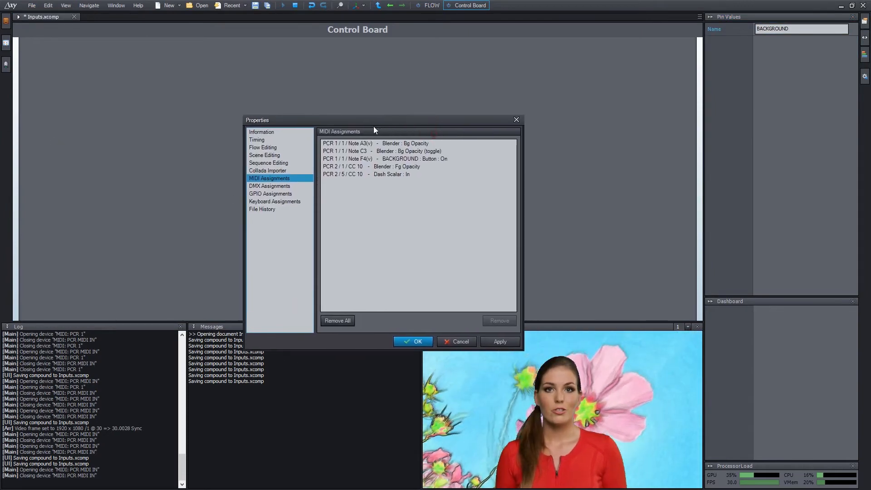
left_click(341, 158)
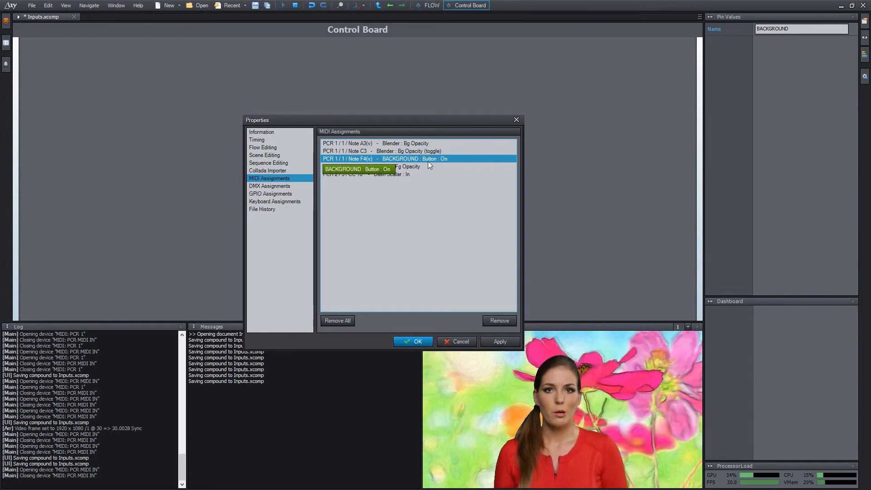
key("Return")
Return to the flow, insert a MIDI Controller module below the Dash Scalar, and connect its Value to the Blurrer's Radius.
double_click(488, 162)
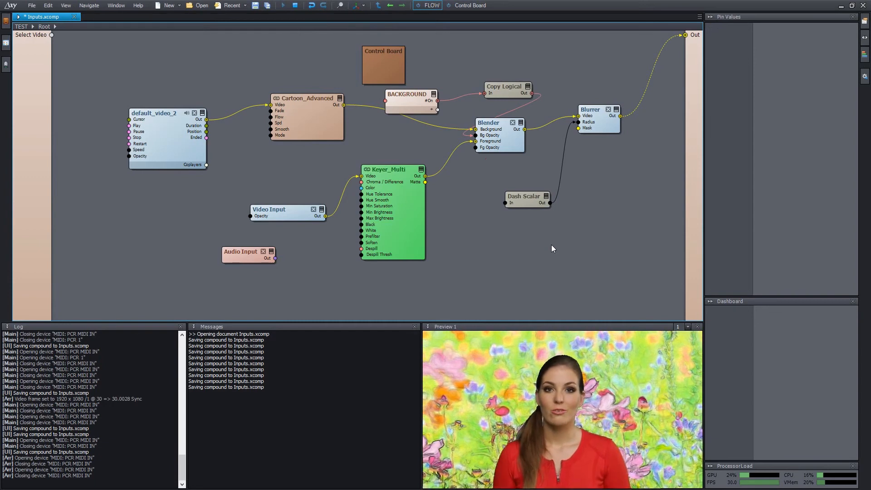
key("Insert")
type("midi")
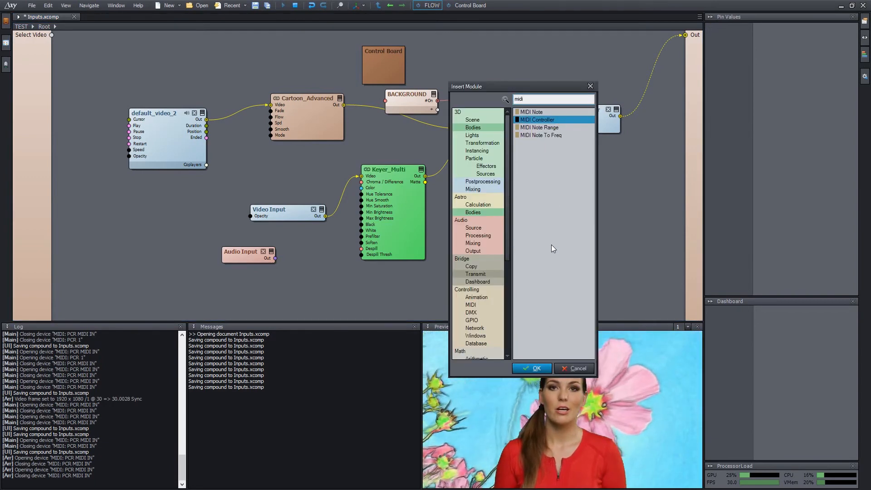
key("Down")
key("Up")
key("Up")
key("Down")
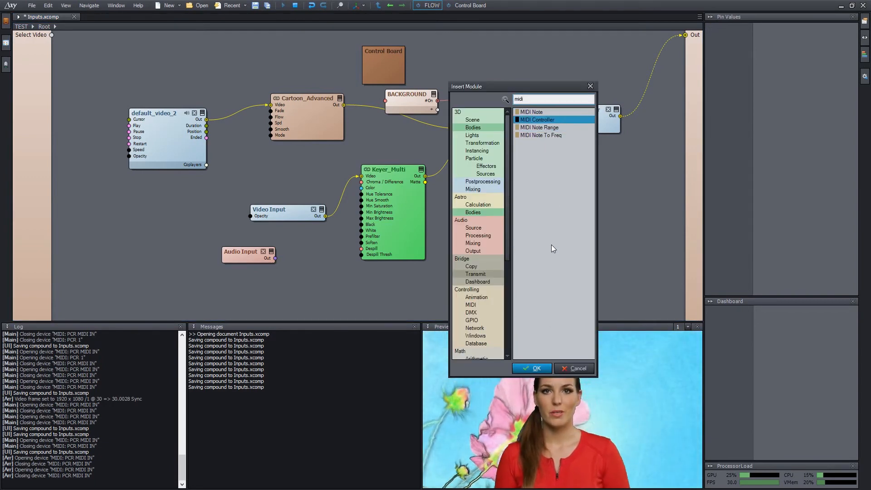
key("Return")
left_click_drag(579, 251, 579, 122)
mouse_move(513, 252)
left_mouse_down()
mouse_move(538, 245)
mouse_move(517, 247)
left_mouse_up()
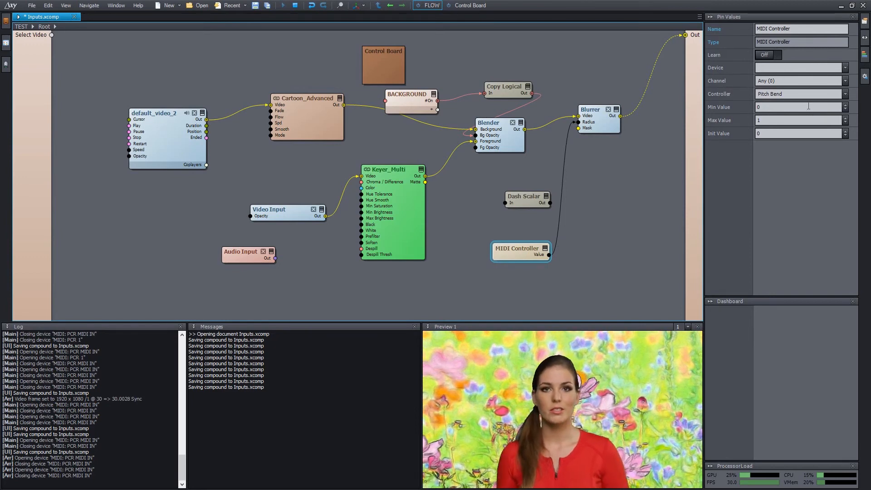
Use Learn to set the MIDI Controller module to device PCR 2, channel 6, controller CC 10 (16).
left_click(777, 95)
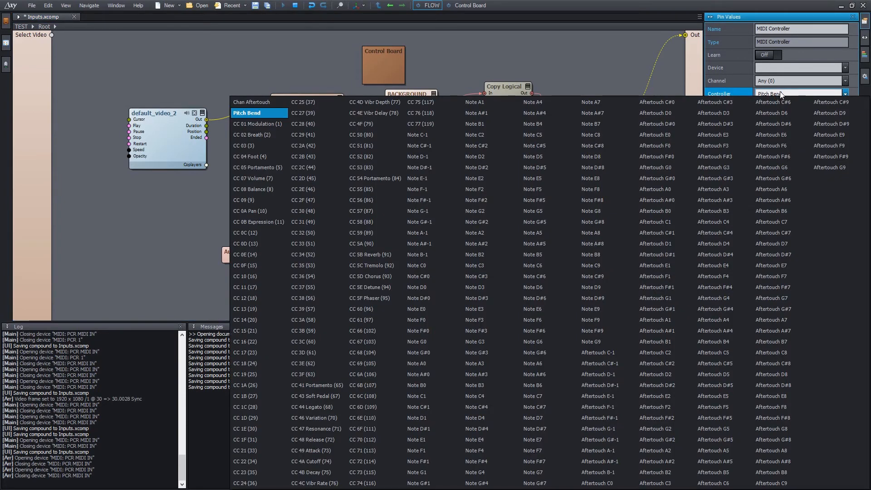
left_click(780, 92)
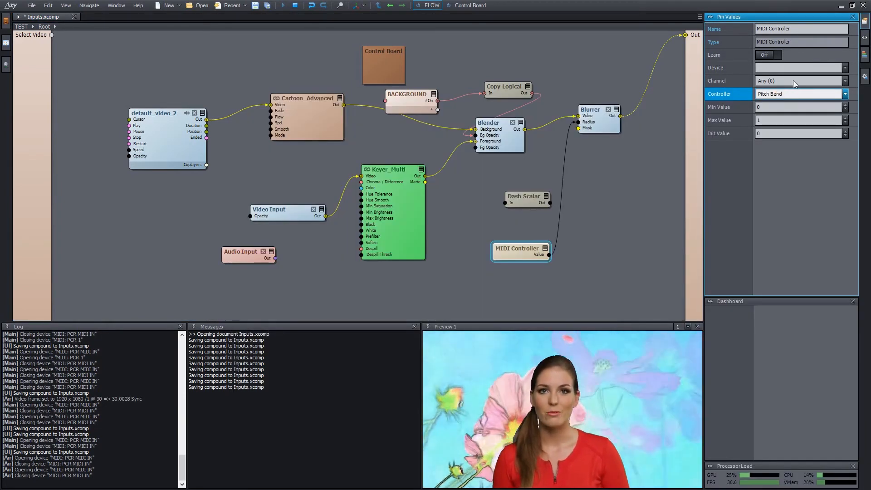
left_click(766, 54)
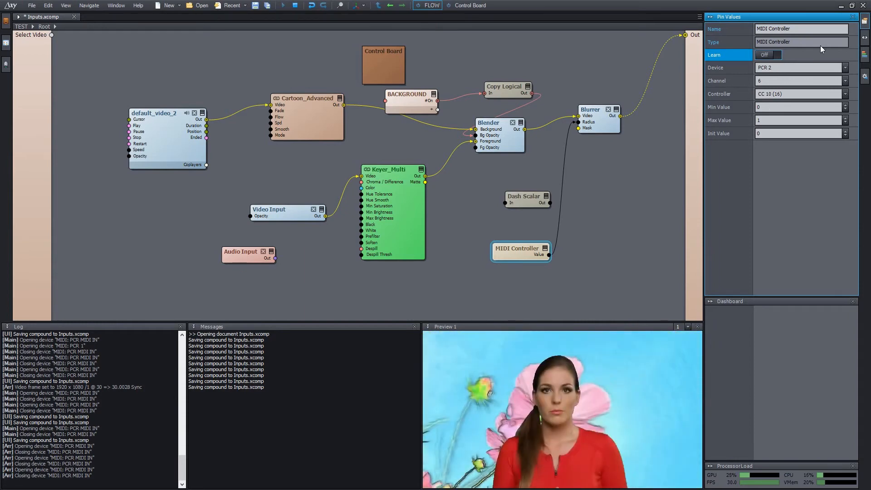
Set the MIDI Controller module's Max Value to 5.
left_click(513, 247)
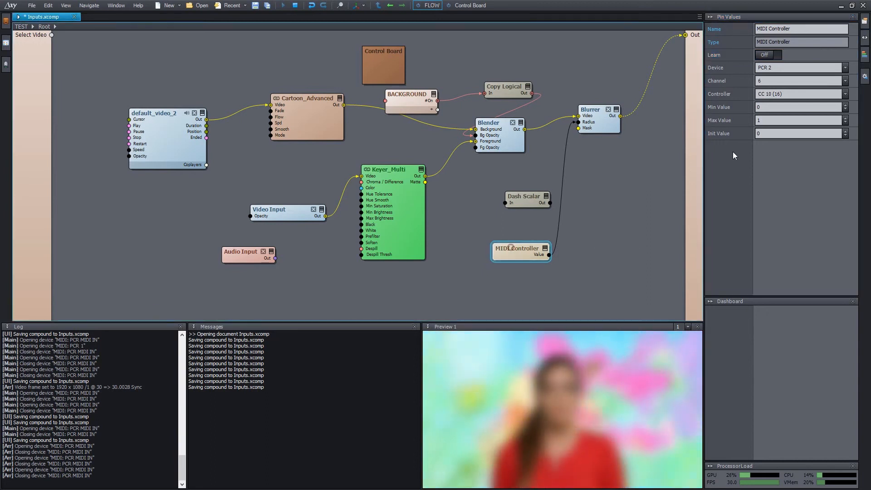
left_click(774, 120)
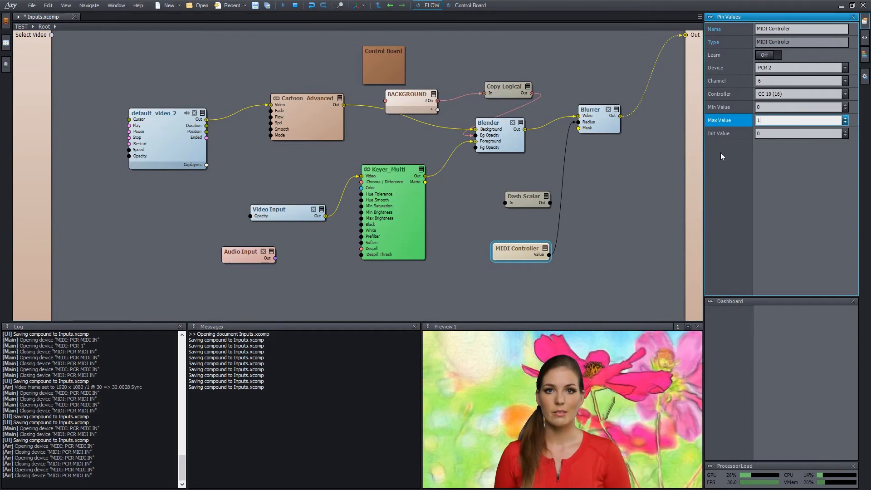
type("5")
key("Return")
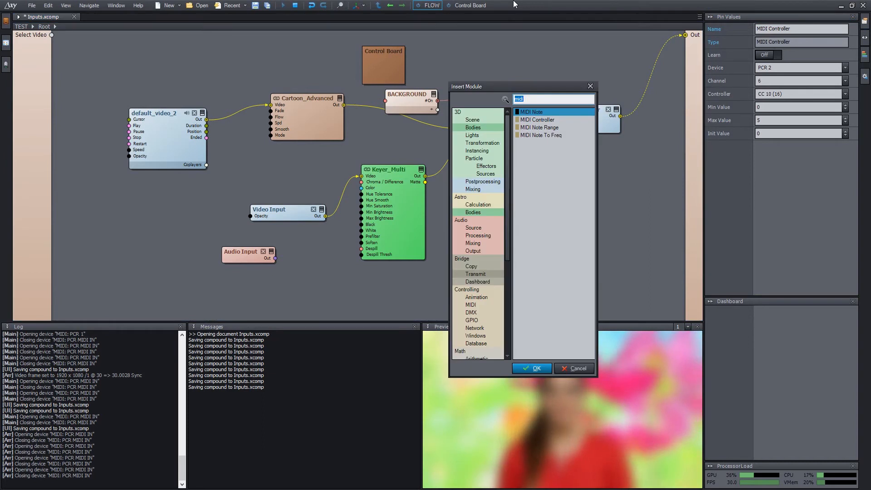
Insert a MIDI Note module and place it below the MIDI Controller.
key("Down")
key("Down")
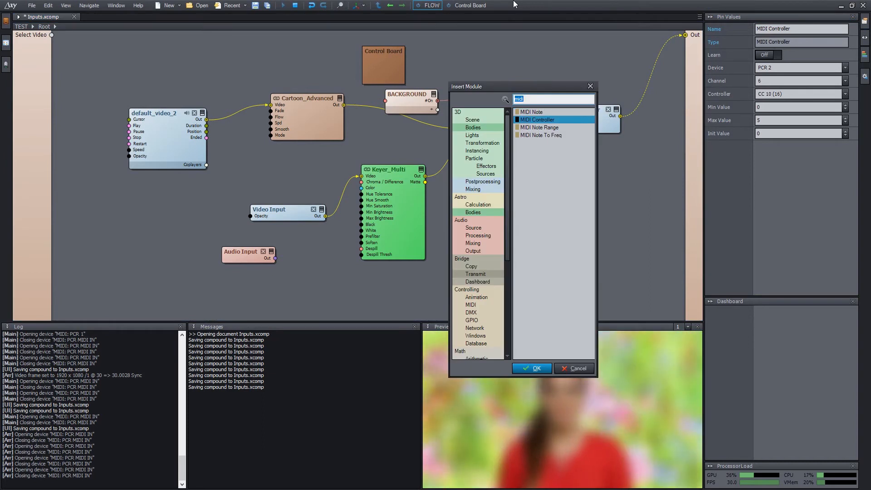
key("Up")
key("Up")
key("Return")
left_click_drag(530, 45, 478, 285)
Insert a Scalar Peeker beside the MIDI Note module and route the Note output through it to the compound's Out.
double_click(597, 284)
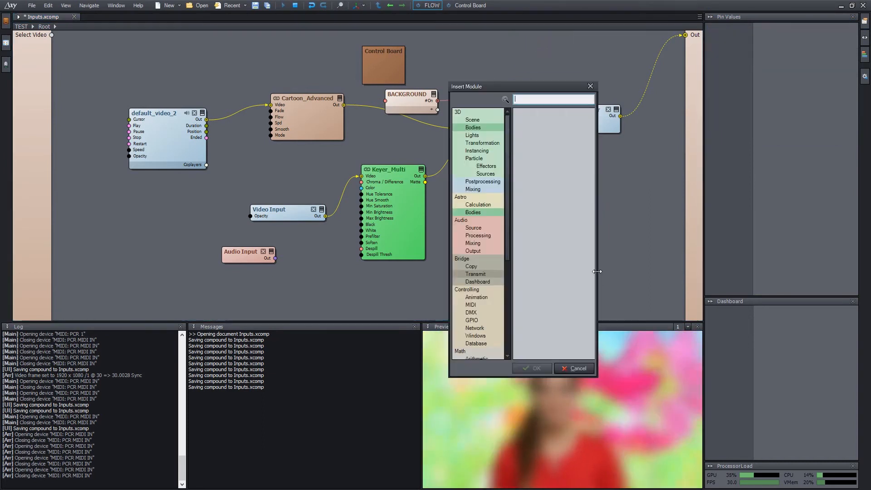
type("pe")
double_click(536, 251)
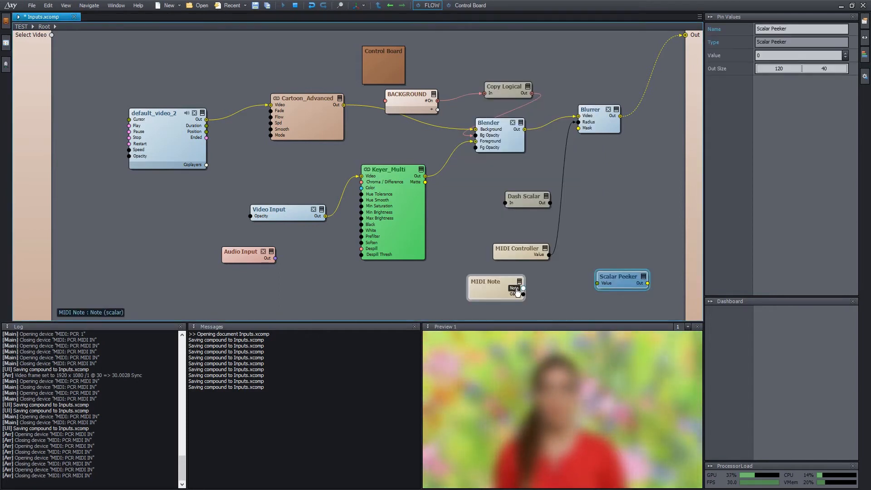
left_click_drag(523, 289, 685, 37)
Use Learn to set the MIDI Note module to device PCR 1, channel 1, and inspect its Gate output.
left_click(502, 281)
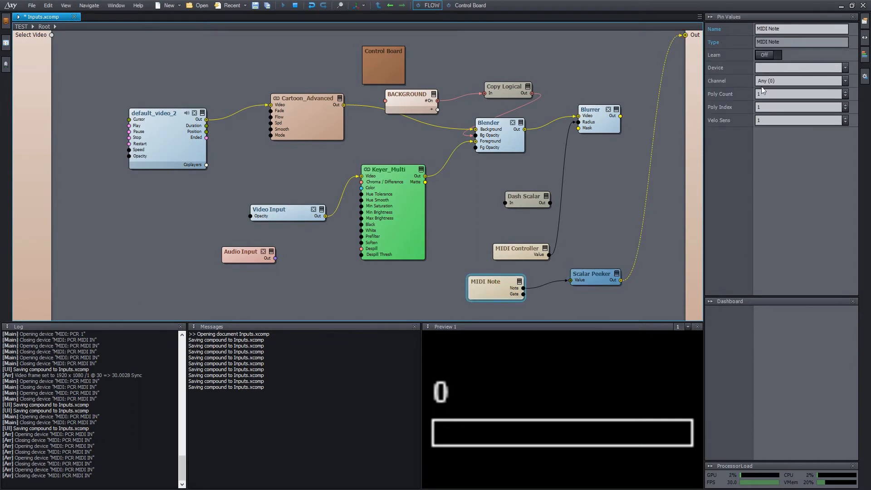
left_click(766, 55)
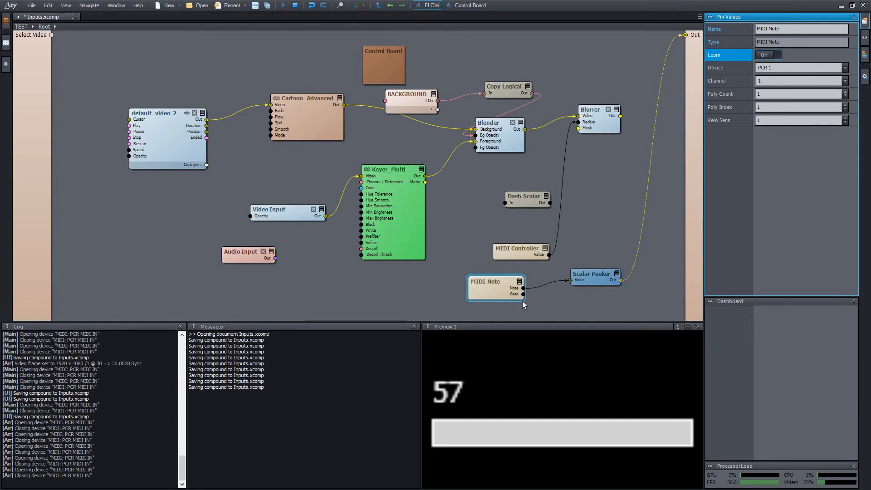
mouse_move(522, 296)
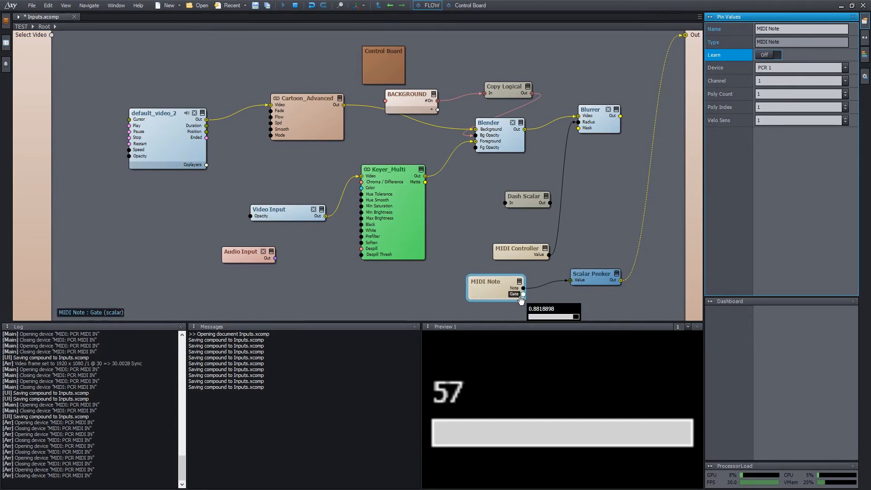
Insert a MIDI Note To Freq module below the Scalar Peeker and wire it between the MIDI Note's Note output and the Scalar Peeker.
type("midi")
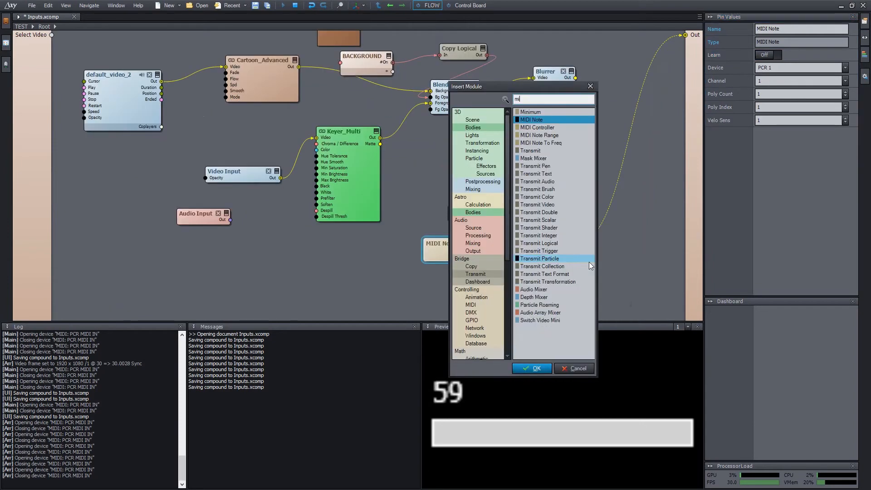
key("Down")
key("Down")
key("Down")
key("Return")
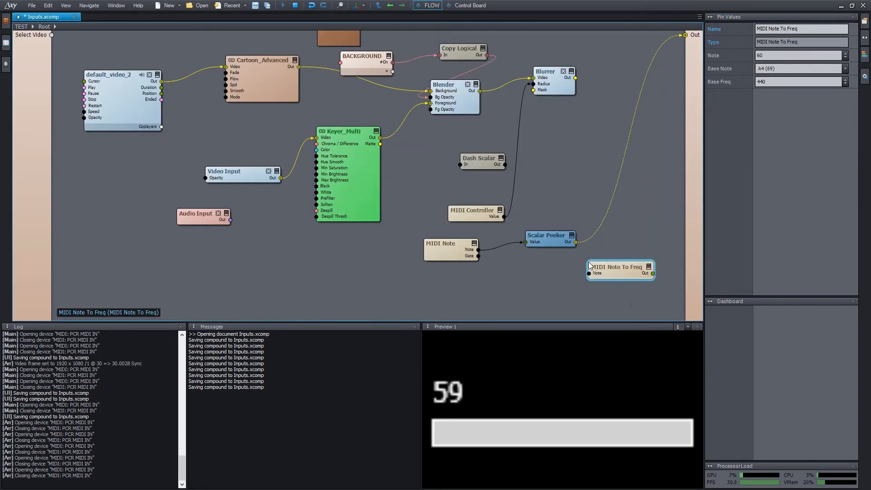
left_click_drag(615, 269, 527, 271)
left_click_drag(478, 251, 526, 242)
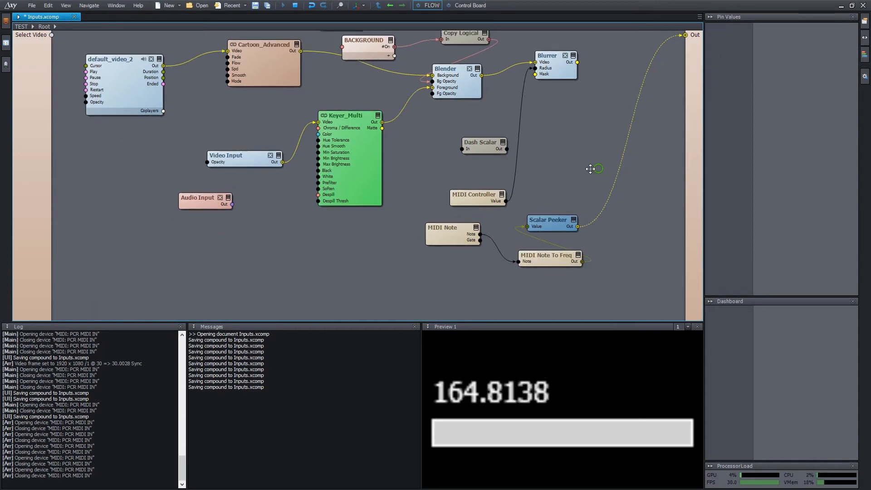
Insert an Audio Oscillator, connect the MIDI Note To Freq output to its Frequency input, and save the compound.
type("osc")
key("Down")
key("Down")
key("Down")
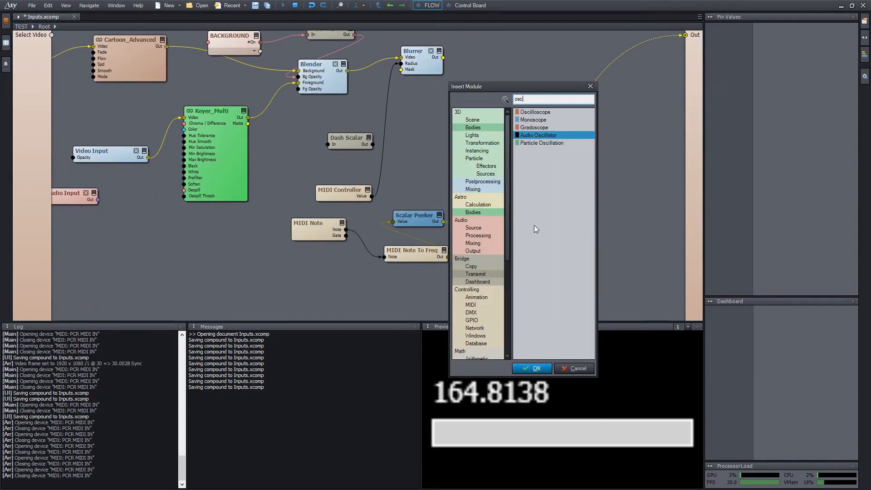
key("Return")
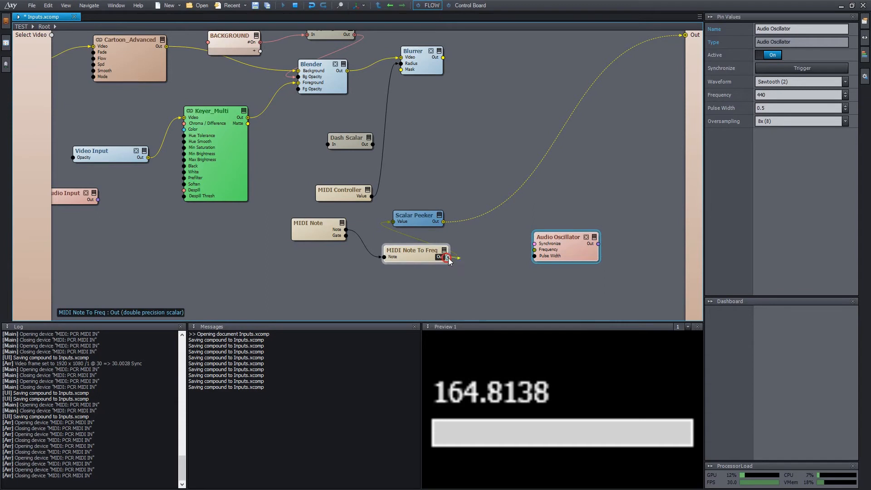
left_click_drag(449, 260, 548, 256)
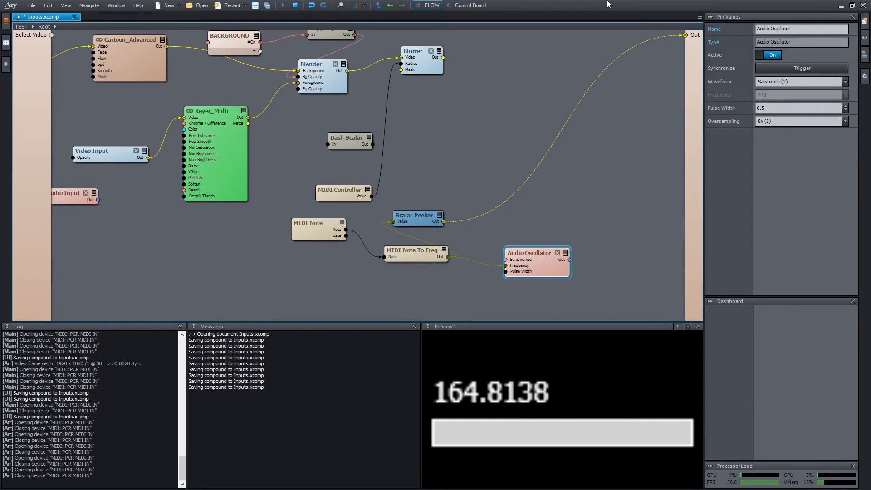
key("ctrl+s")
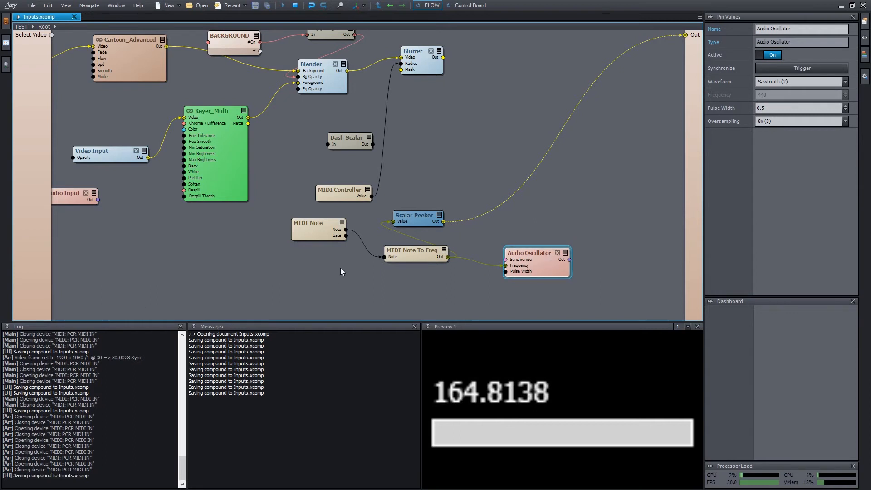
Insert a GPIO Out module in the empty area below the Audio Input and inspect its Channel and State settings.
middle_click_drag(340, 270, 477, 226)
left_click(396, 231)
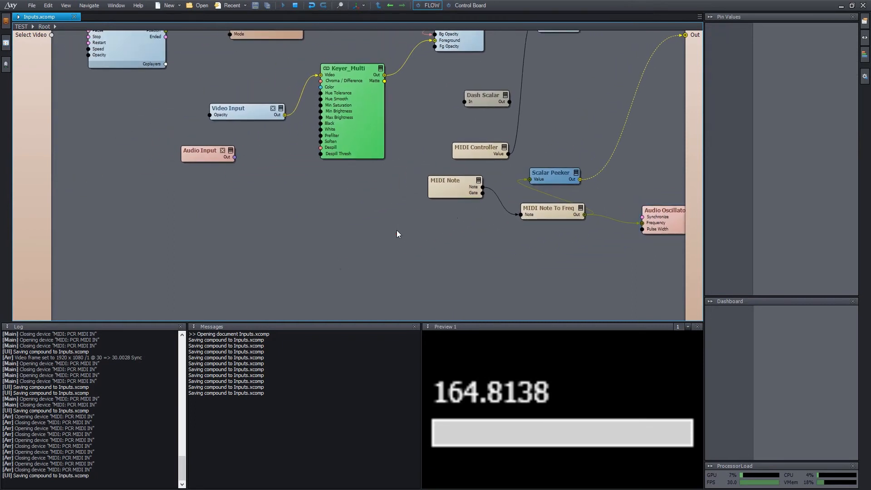
double_click(397, 230)
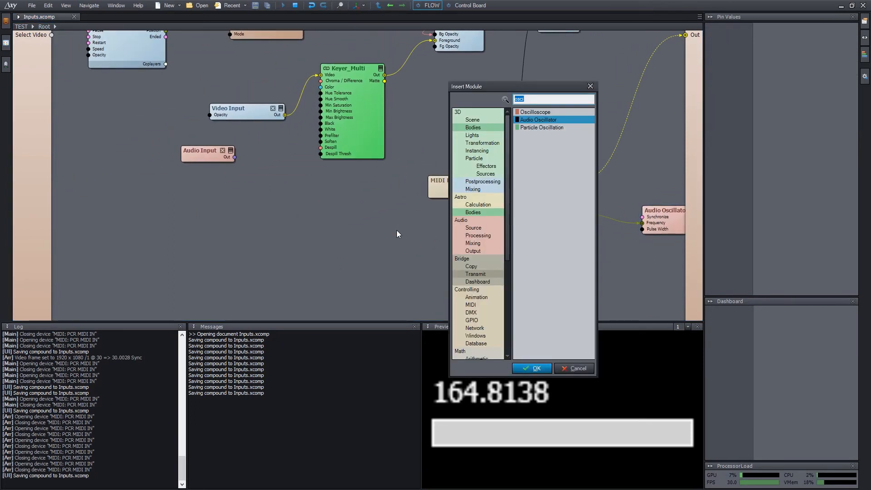
type("gpio")
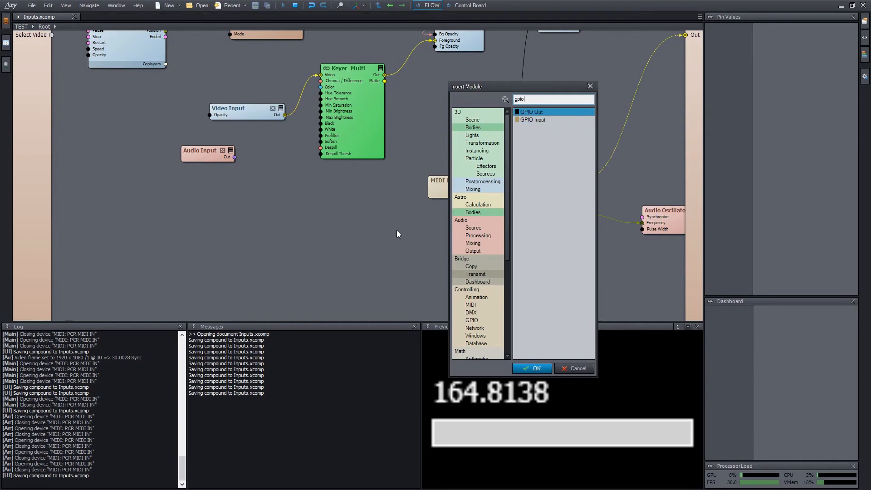
key("Return")
scroll(419, 235, "up", 2)
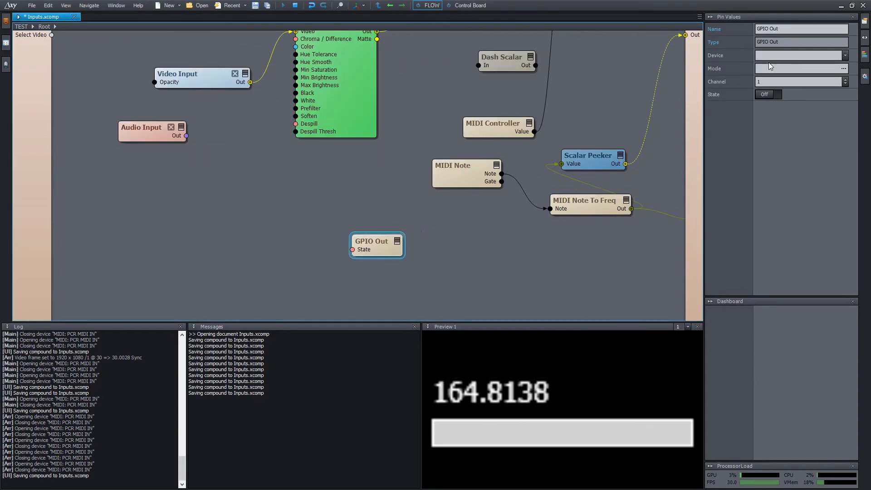
left_click(766, 82)
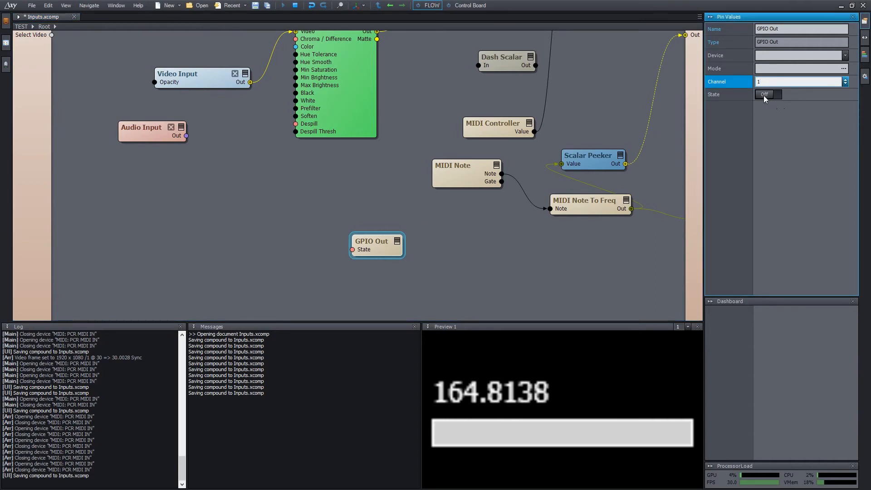
left_click(764, 96)
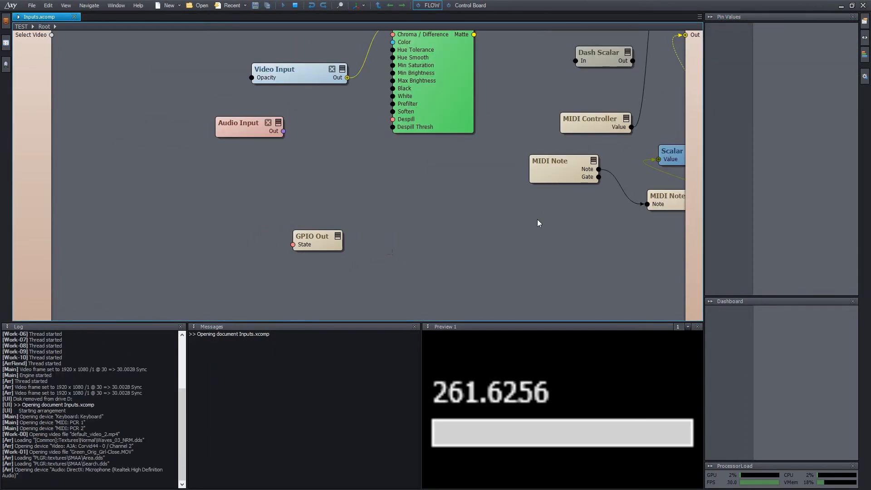
Insert a DMX Out Array module and place it beside the GPIO Out module.
double_click(538, 219)
type("dmx")
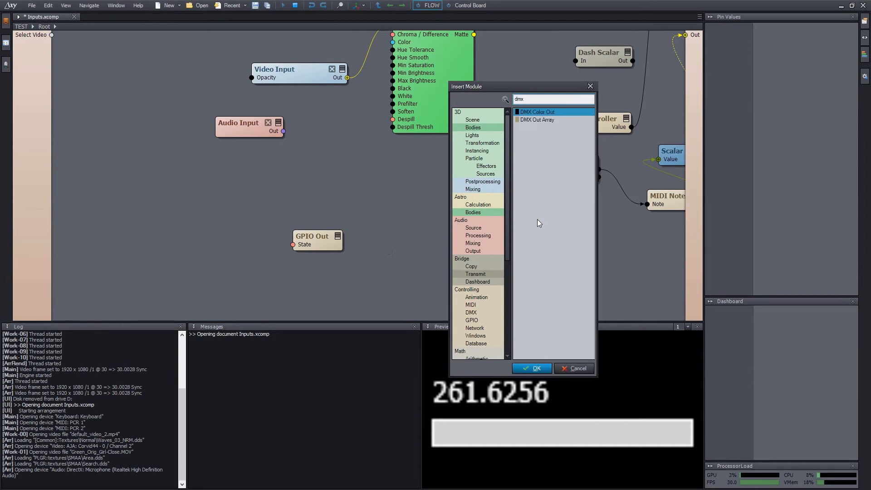
key("Return")
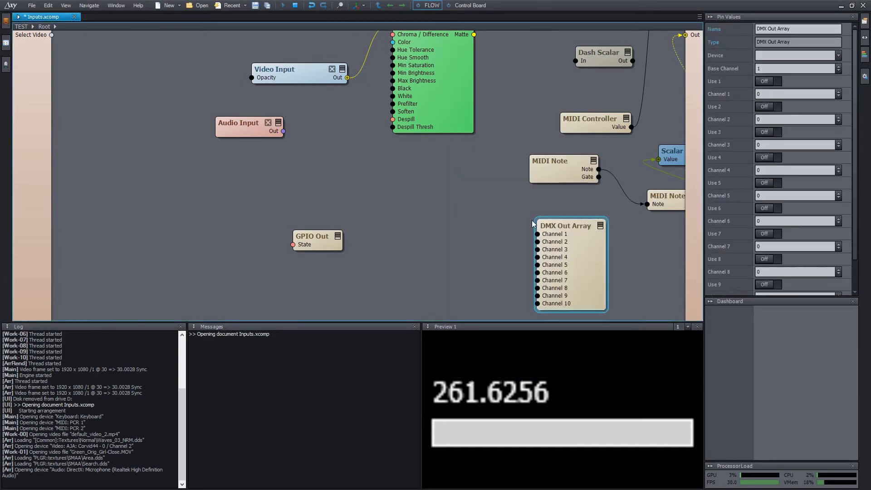
left_click_drag(574, 228, 460, 211)
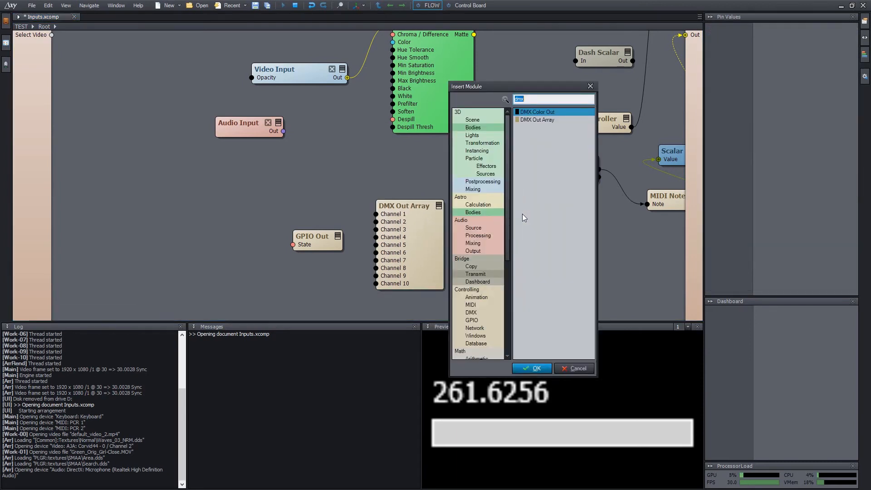
Insert a DMX Color Out module and place it beside the DMX Out Array.
key("Down")
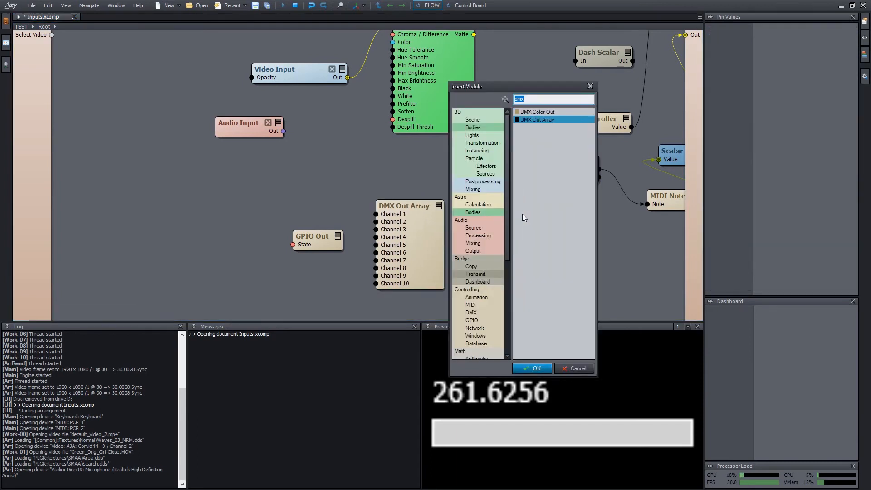
key("Up")
key("Return")
left_click_drag(558, 226, 533, 243)
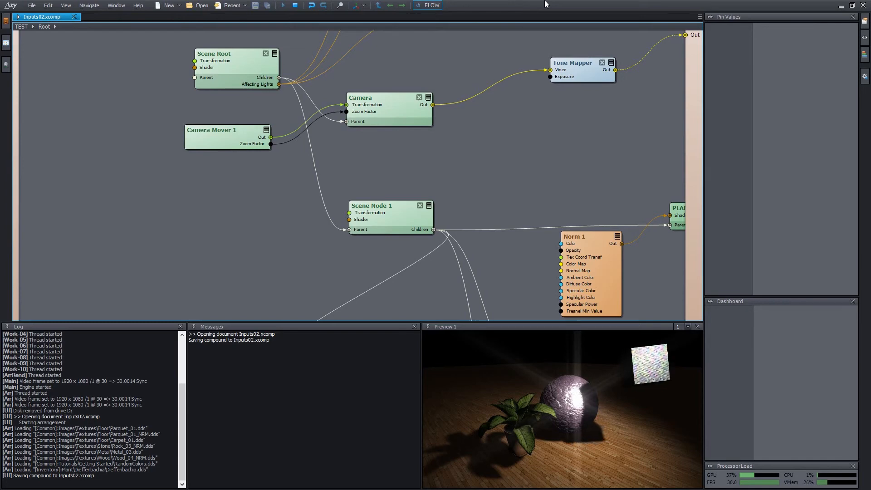
In Inputs02.xcomp, insert a Camera Tracking module below Camera Mover 1 and connect its Cam Transform and Zoom Factor outputs to the Camera.
key("ctrl+w")
type("came")
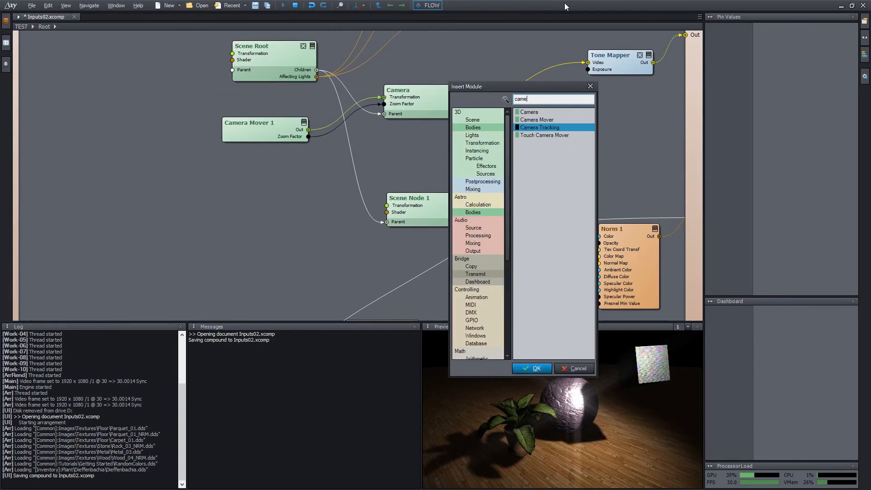
key("Return")
left_click_drag(608, 37, 210, 218)
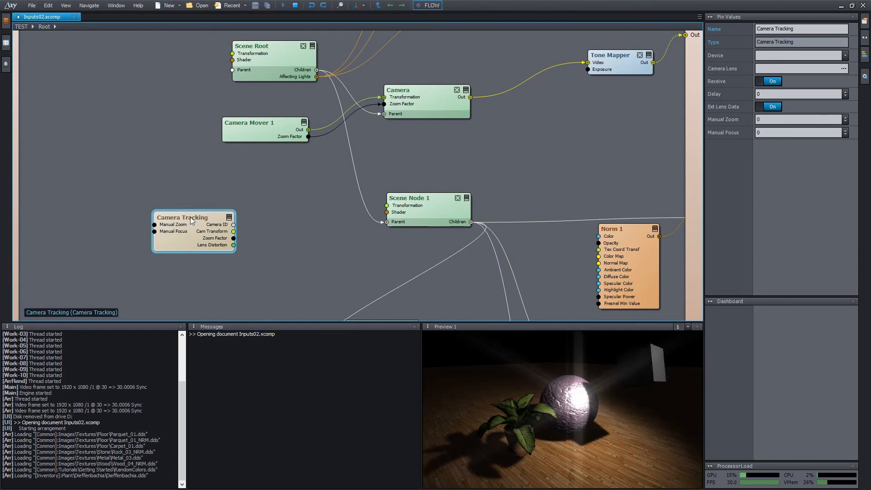
left_click_drag(233, 231, 384, 97)
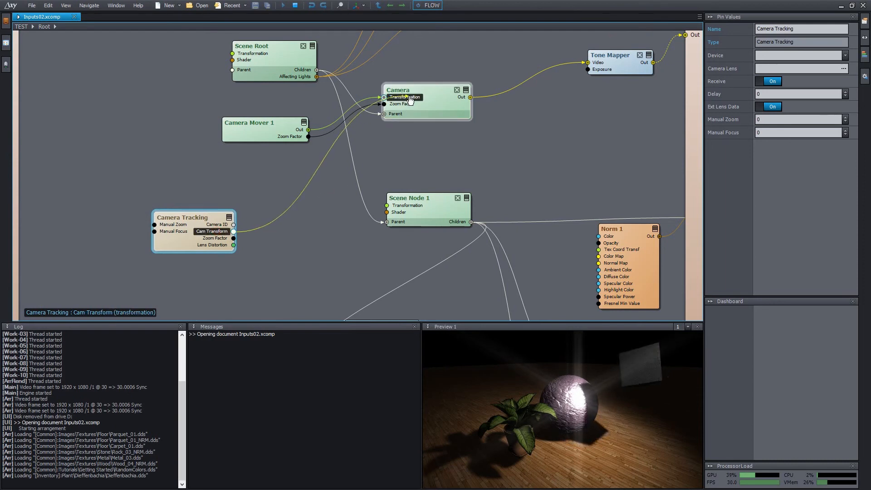
left_click_drag(233, 238, 405, 108)
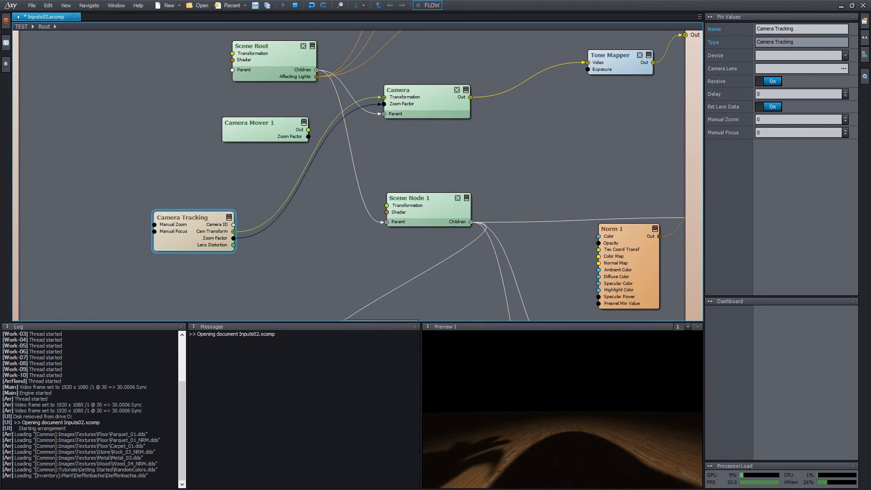
Set the Camera Tracking module's device to Ncam: localhost:38860.
left_click(798, 55)
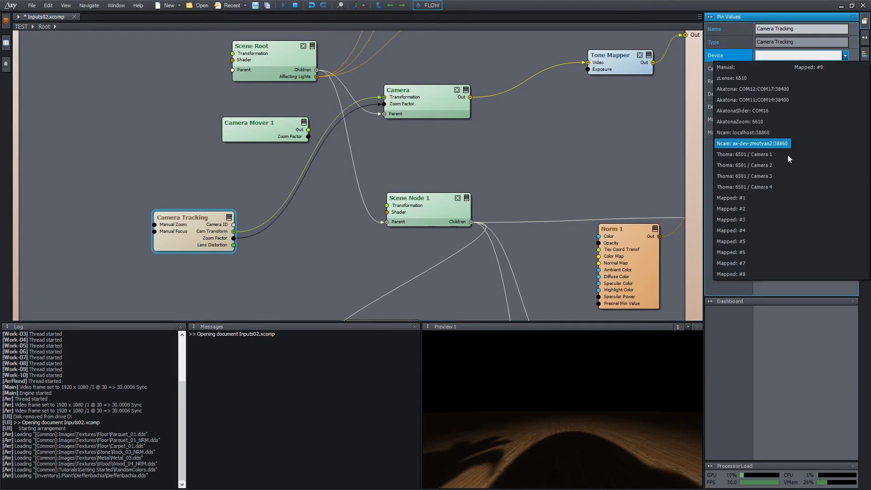
left_click(774, 133)
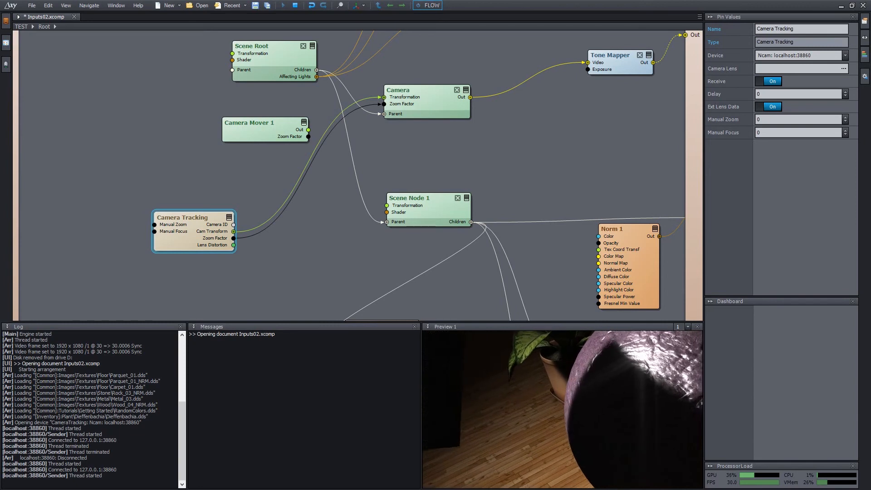
left_click(540, 2)
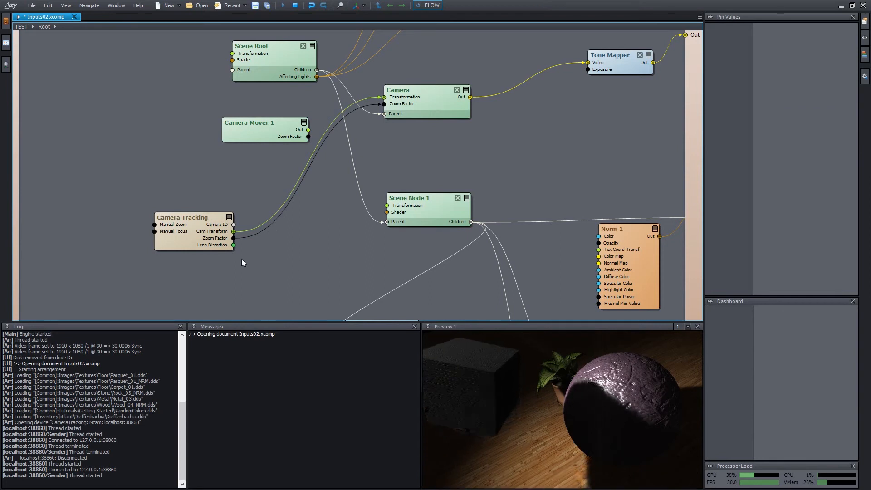
Insert a Lens Distorter between Camera and Tone Mapper, feed its Camera Tracking input from the Lens Distortion output, and save the compound.
mouse_move(218, 250)
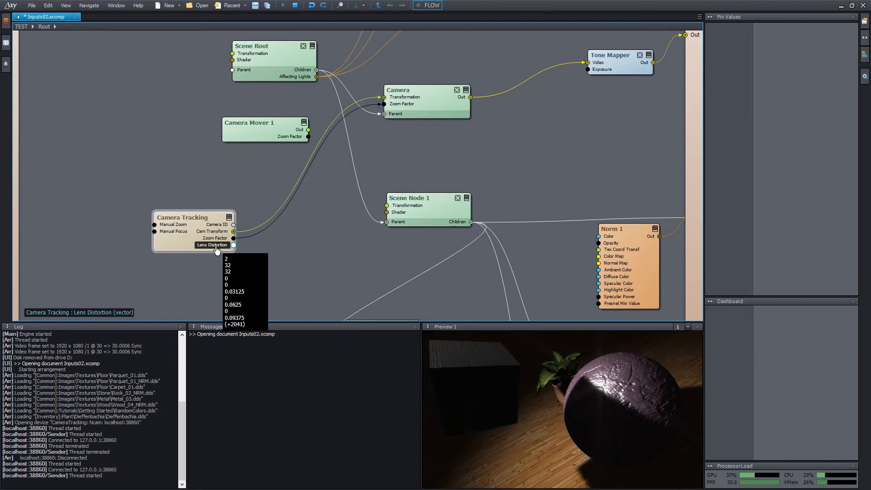
type("lens")
key("Return")
left_click_drag(293, 252, 551, 79)
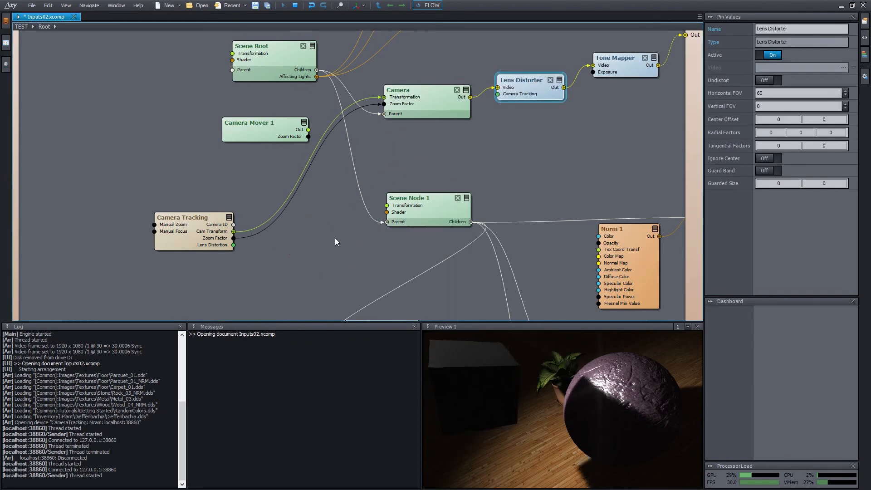
left_click_drag(233, 245, 535, 140)
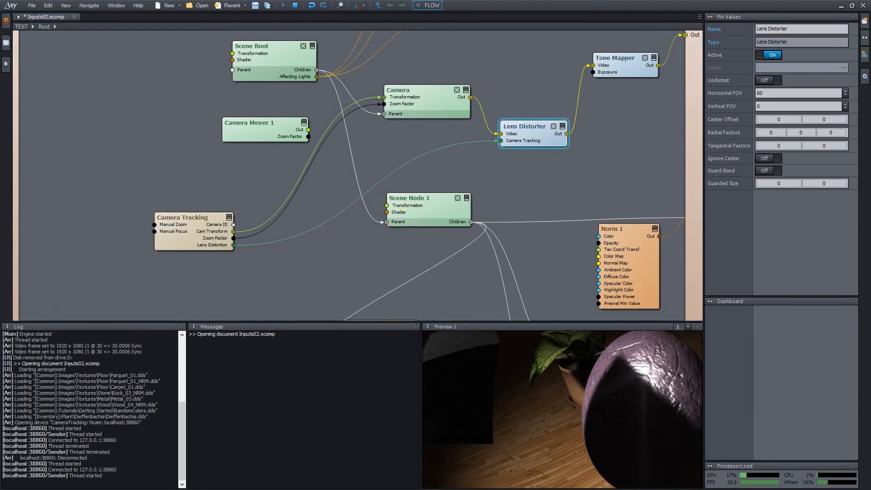
key("ctrl+s")
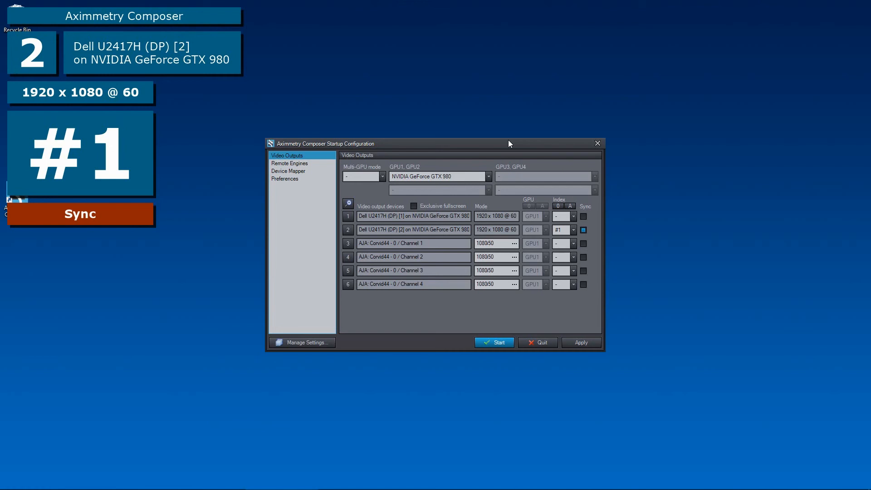
In the startup configuration's Device Mapper, map video device #3 to AJA: Corvid44 - 0 / Channel 2 with mode 1080i50, single link.
left_click_drag(508, 140, 439, 145)
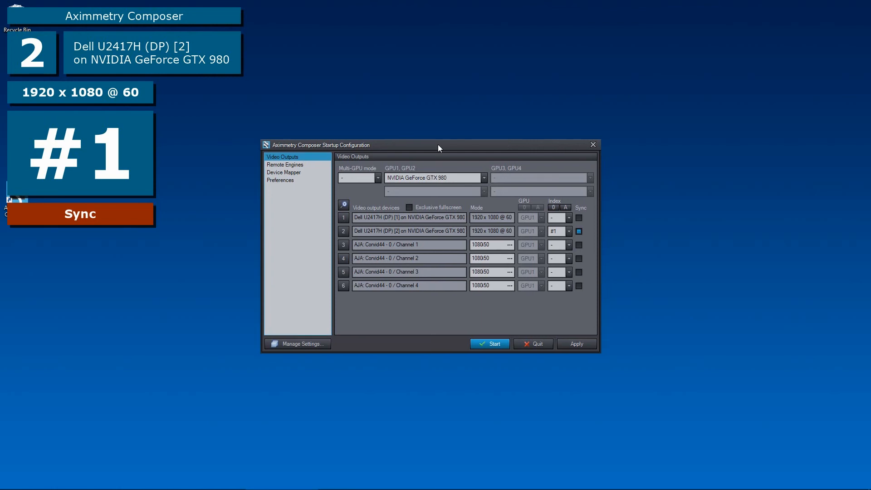
left_click(293, 173)
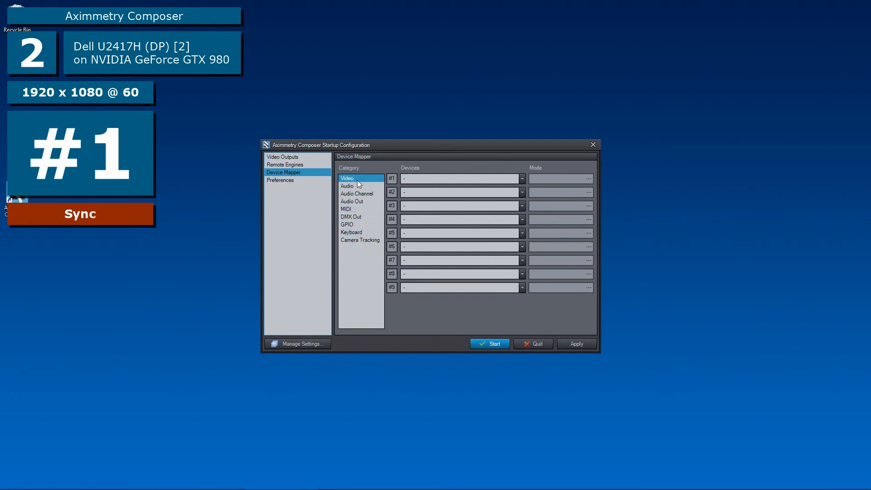
left_click(437, 205)
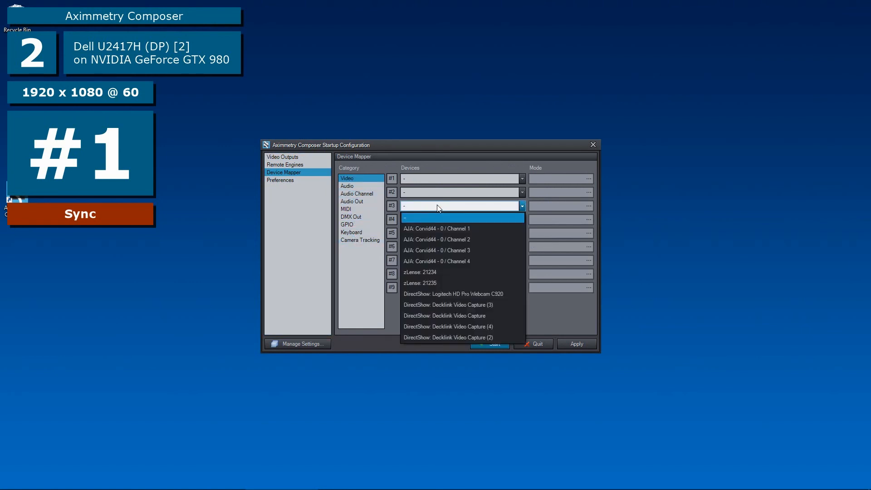
left_click(440, 239)
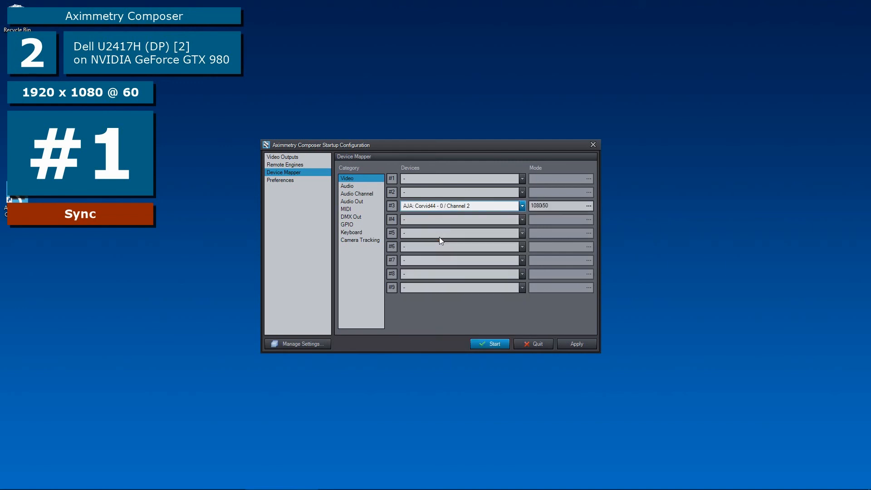
left_click(588, 206)
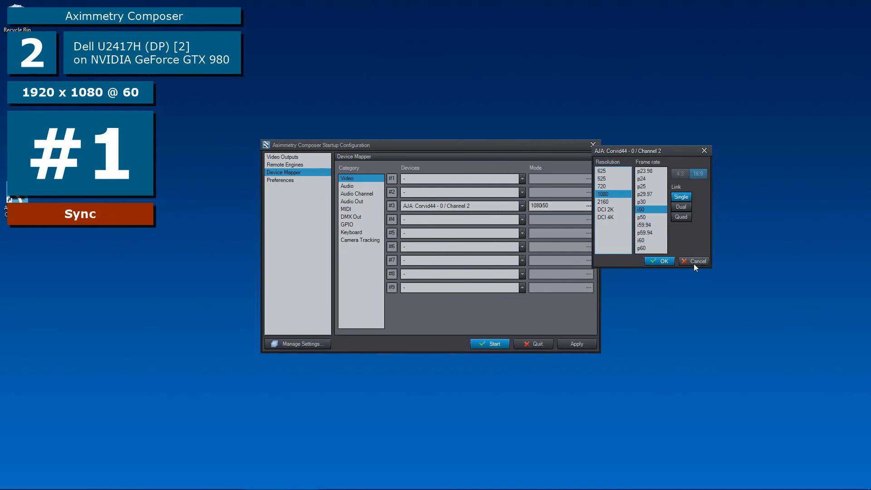
left_click(672, 263)
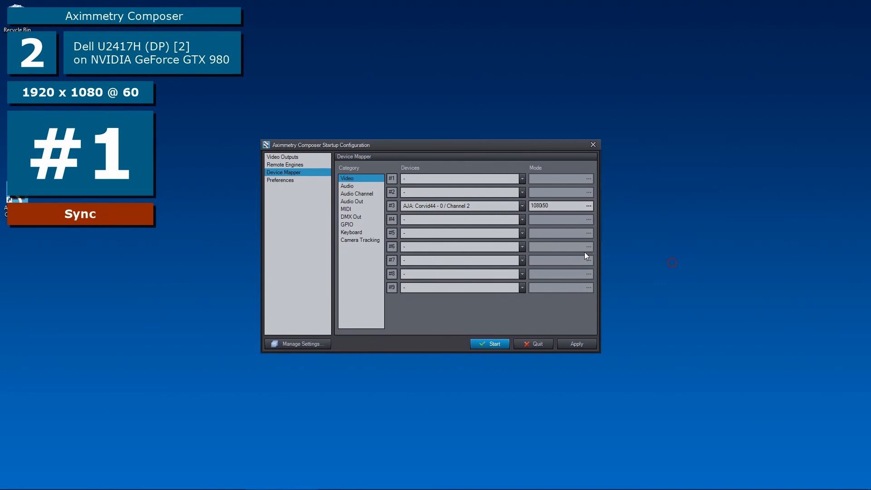
Map audio device #5 to DirectX: Microphone (Realtek High Definition Audio) and start Composer with this configuration.
left_click(357, 186)
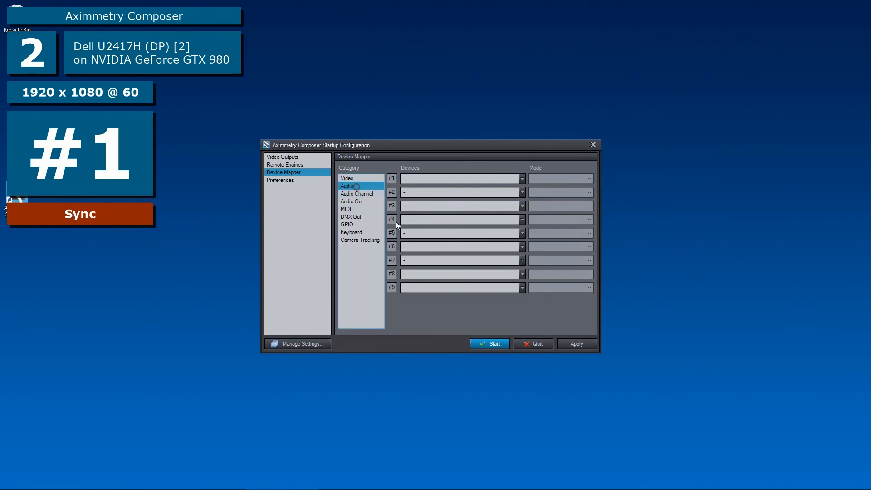
left_click(447, 234)
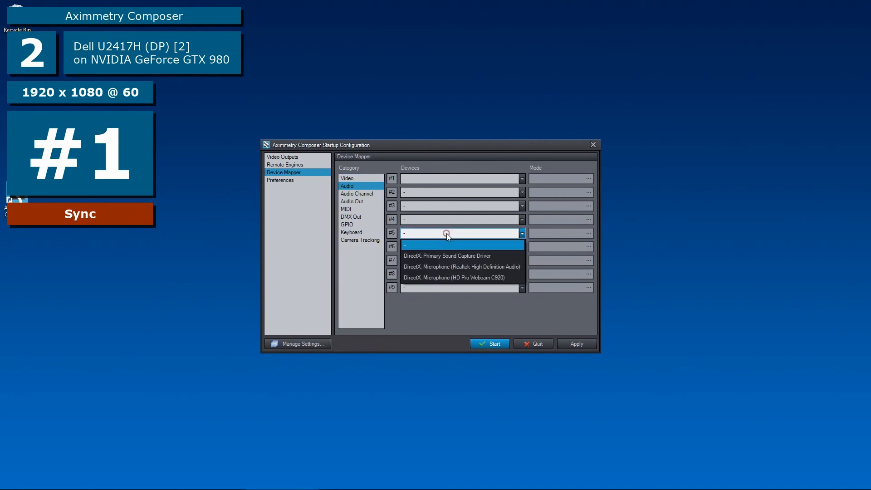
left_click(481, 266)
left_click(492, 343)
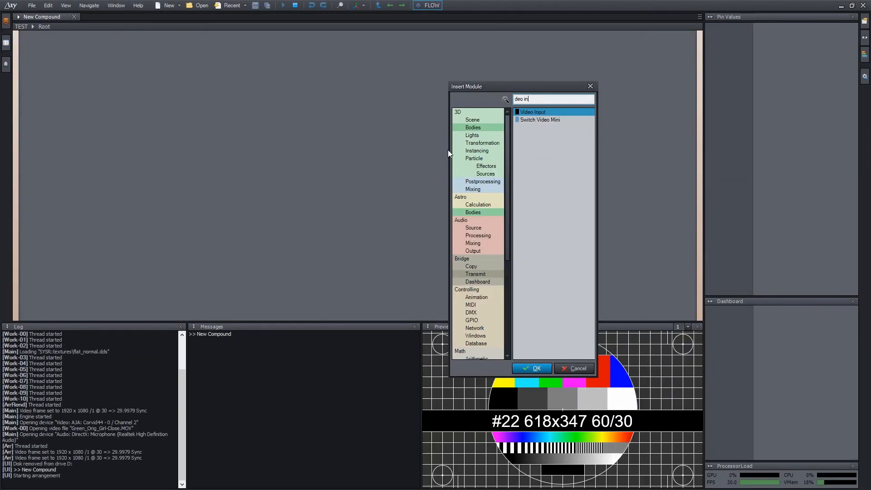
Insert a Video Input module in the new compound, connect its output to the compound's Out, and set its device to Mapped: #3.
key("Return")
left_click_drag(485, 161, 697, 53)
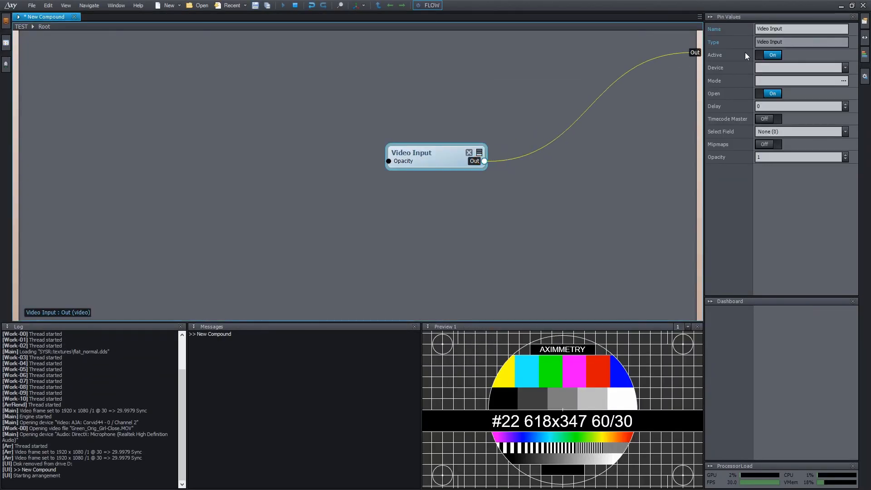
left_click(791, 68)
left_click(791, 221)
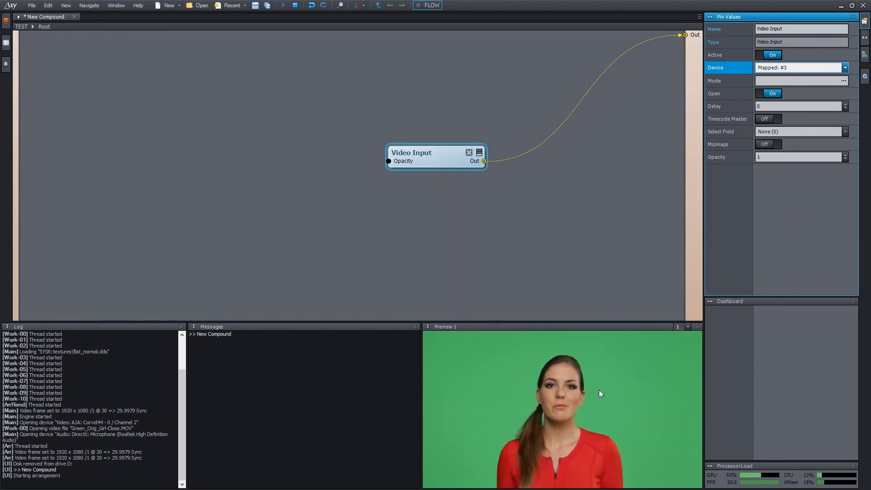
left_click(799, 81)
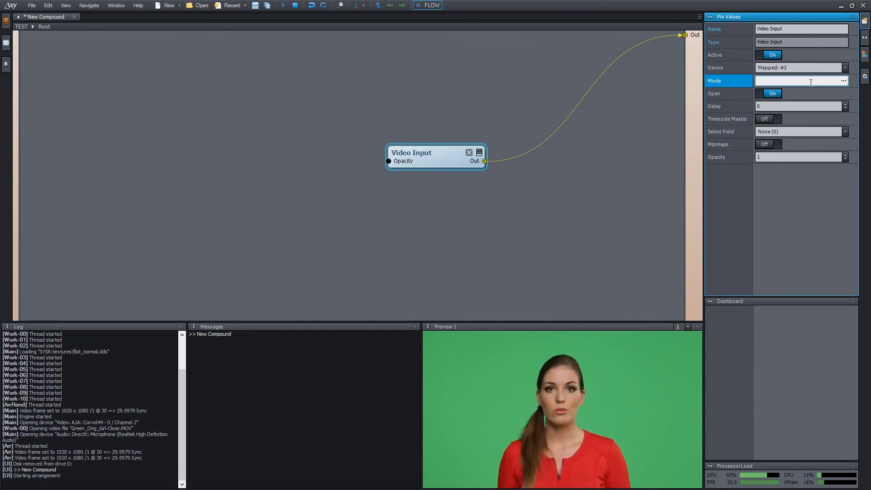
Insert an Audio Input module below Video Input and set its device to Mapped: #5.
type("audio")
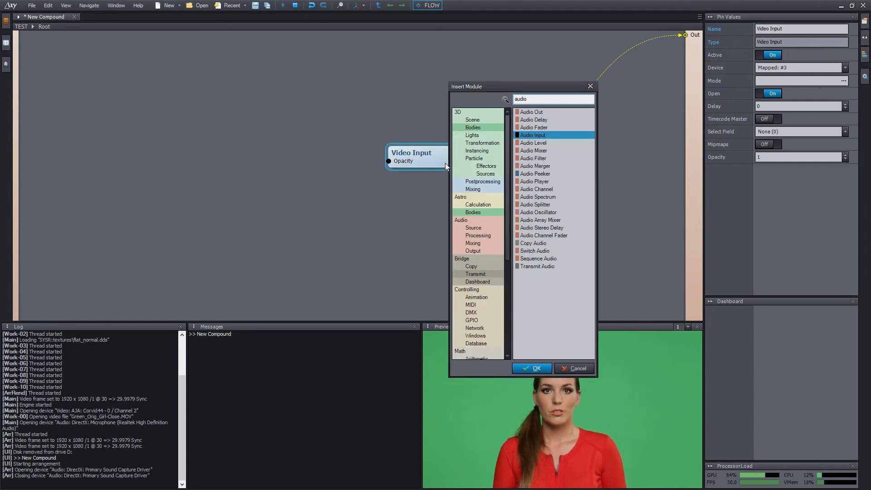
key("Return")
left_click(820, 66)
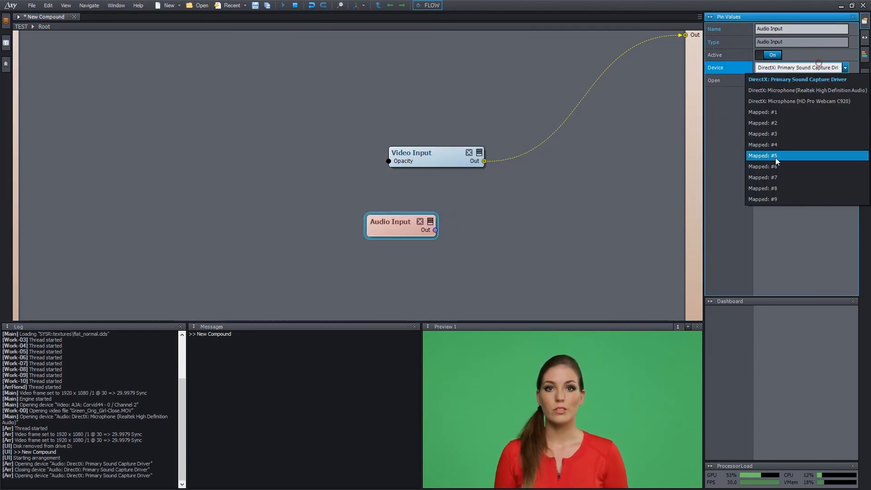
left_click(775, 157)
mouse_move(433, 231)
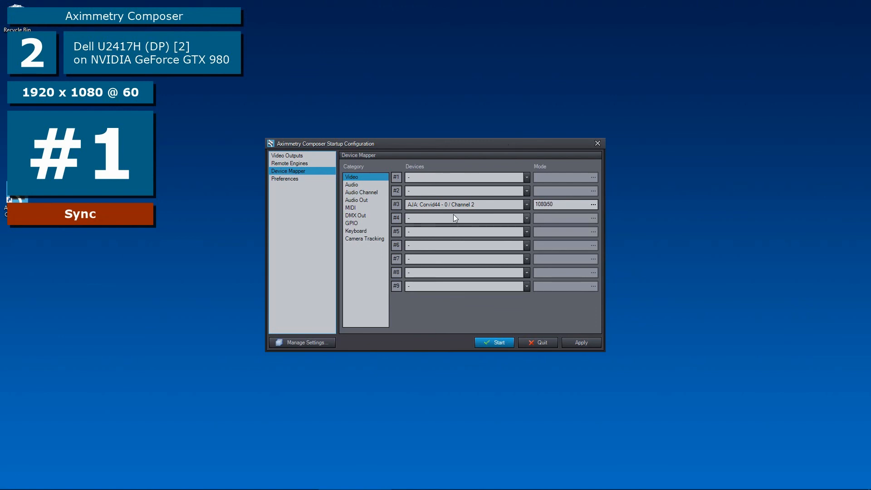
In the startup configuration's Device Mapper, open the available device choices for GPIO device #1.
left_click(361, 222)
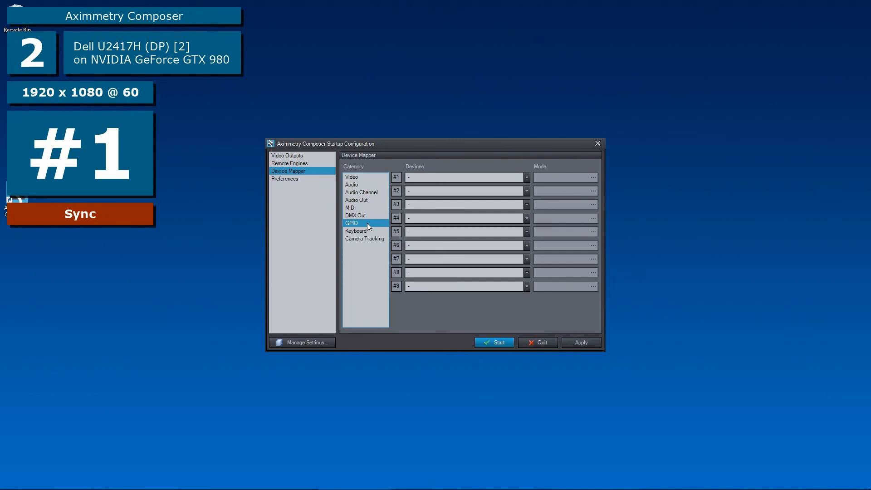
left_click(469, 177)
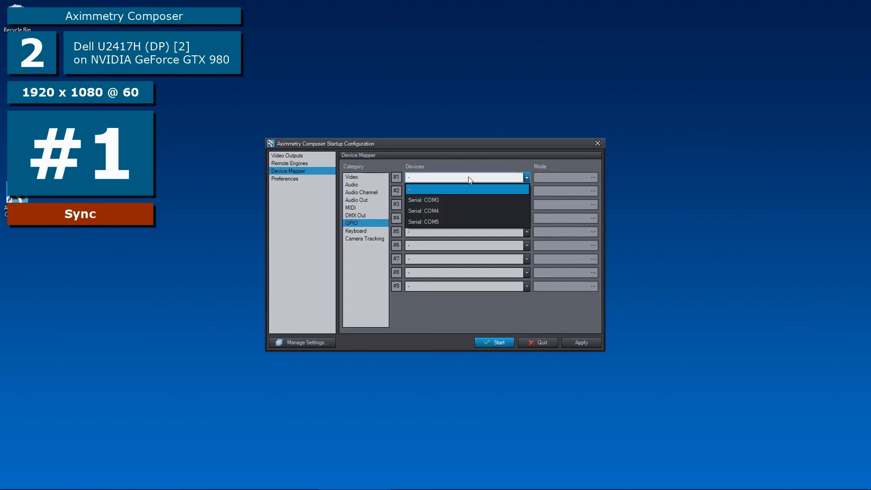